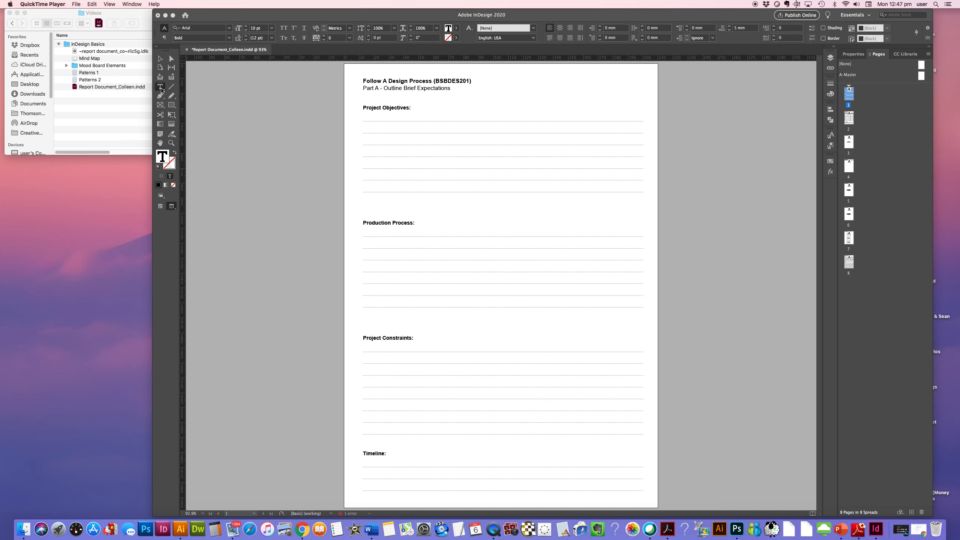
- With the Type tool, enter "Type in here" under Project Objectives and "Tyoe your answer in here" under Production Process
left_click(161, 88)
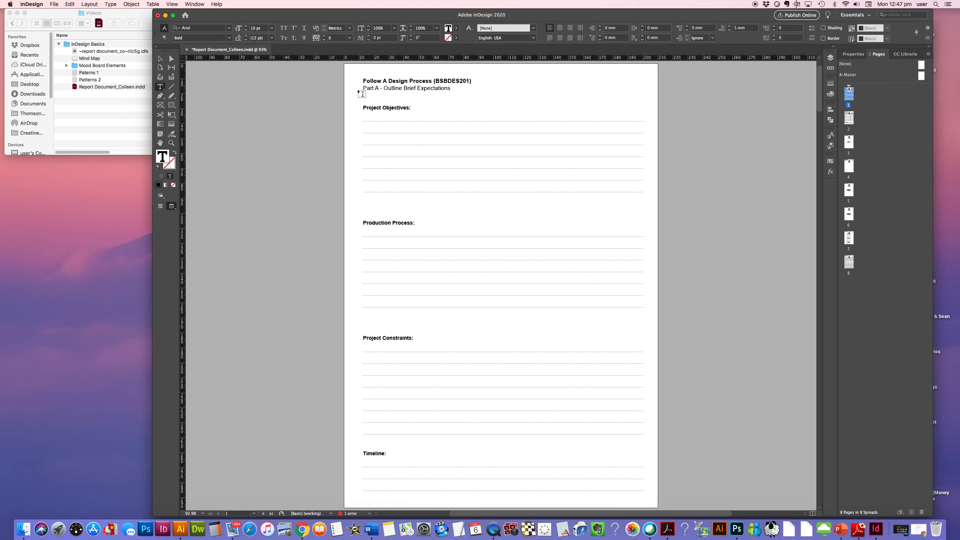
left_click(365, 118)
type("Type in here")
left_click(370, 235)
type("Tyoe your answer in here")
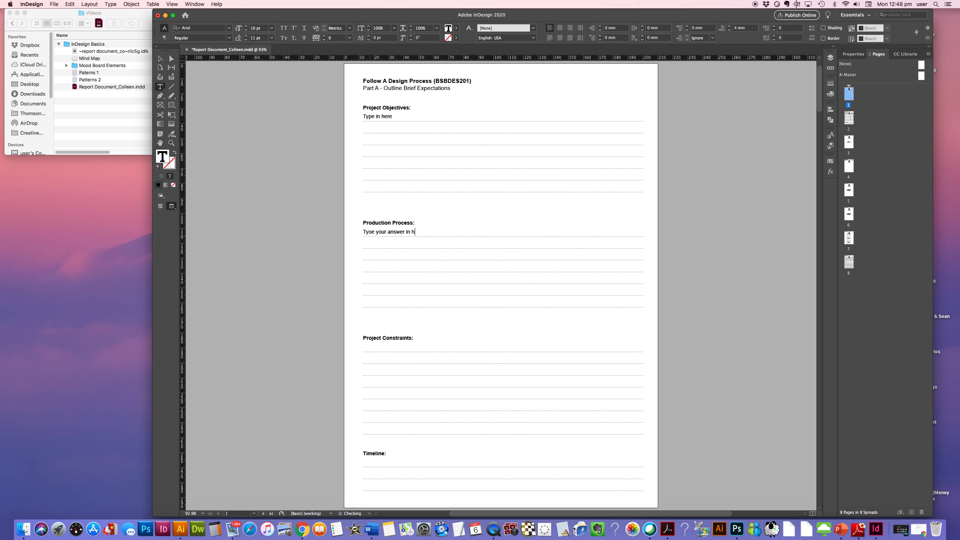
- Enter "Type here" as the sample answer under Project Constraints on page 1
left_click(366, 341)
type("Tye")
type("pe here")
type("type here")
- Go to page 2 and hide the page thumbnails, bringing them back again
double_click(849, 119)
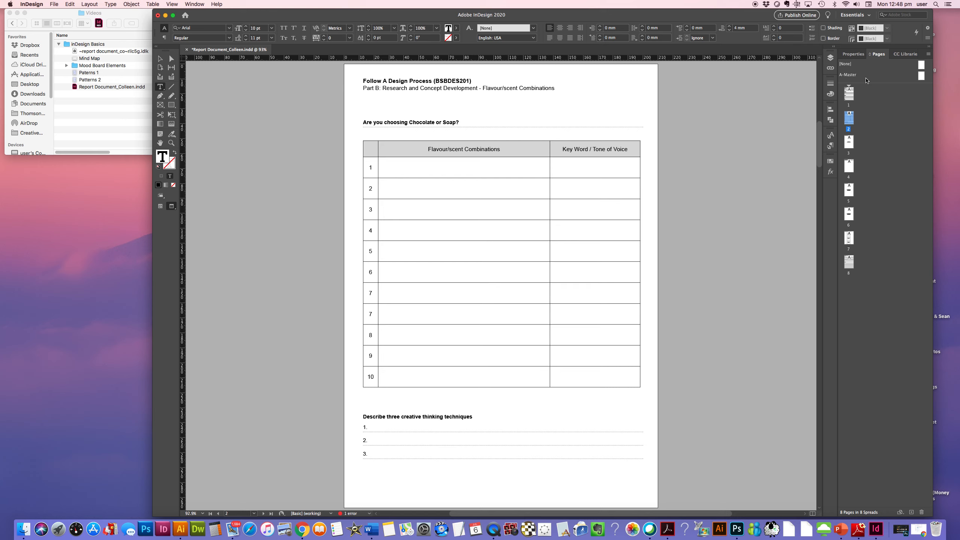
left_click(195, 4)
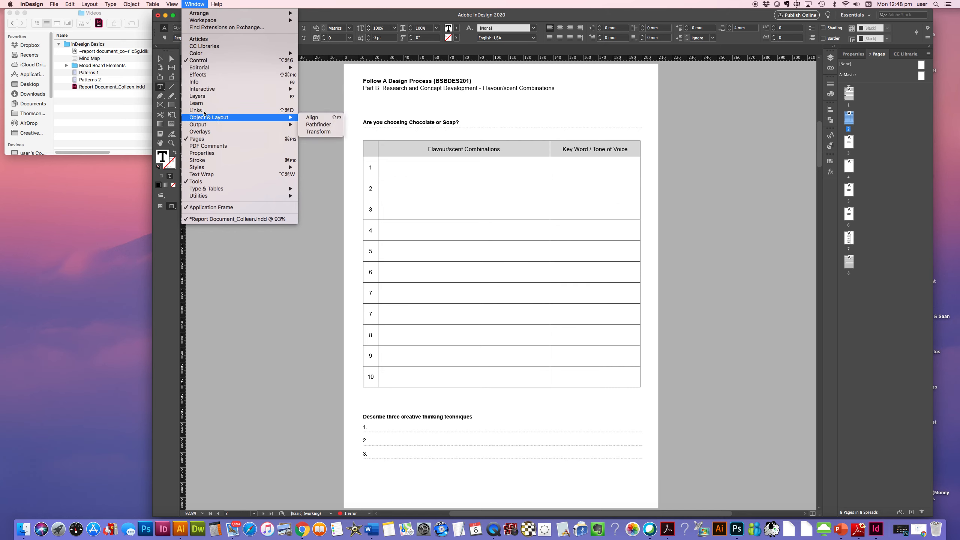
left_click(198, 138)
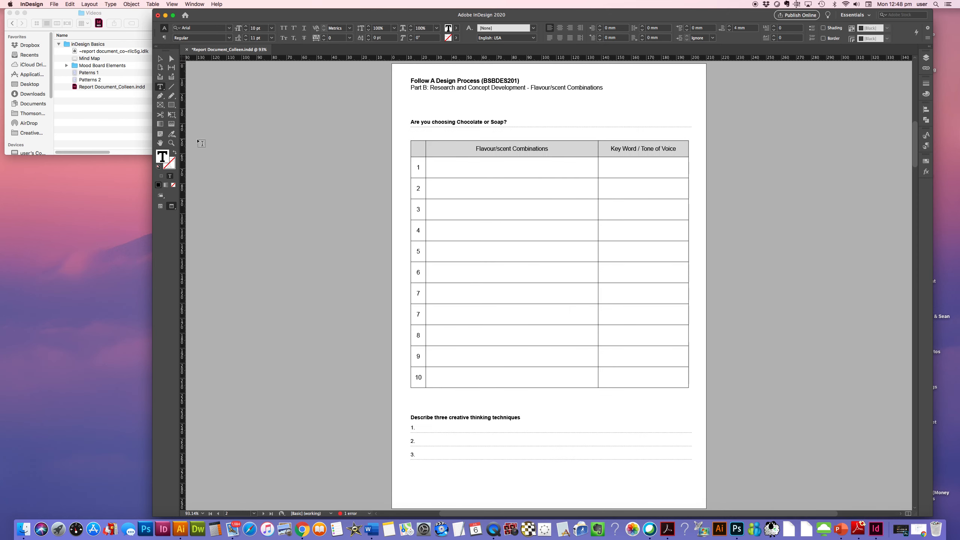
left_click(198, 4)
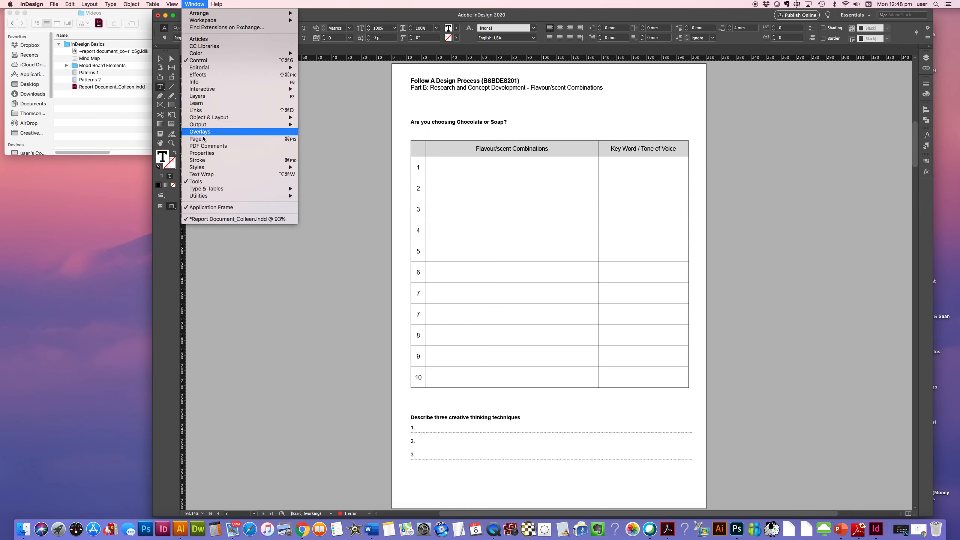
left_click(203, 138)
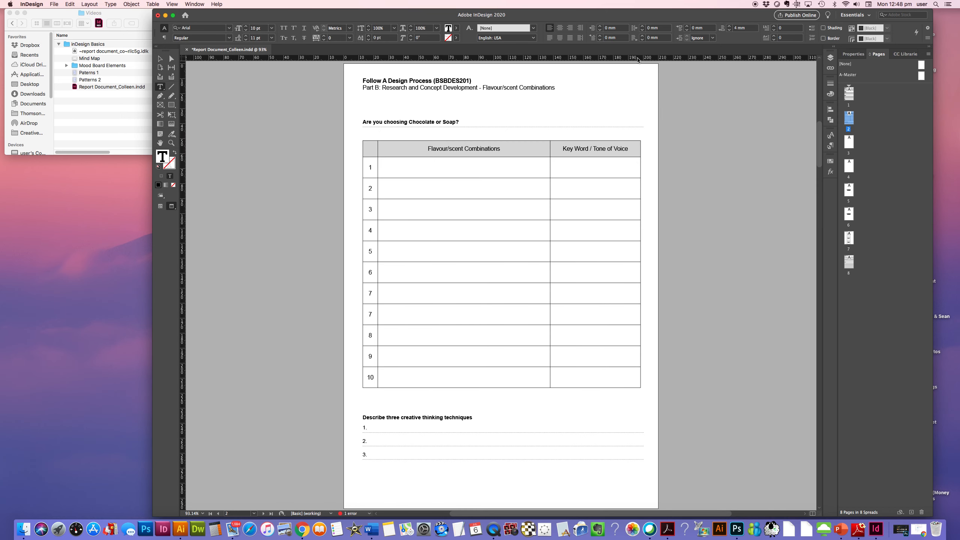
- On page 2, answer the Chocolate or Soap question with "Chocolate"
double_click(847, 120)
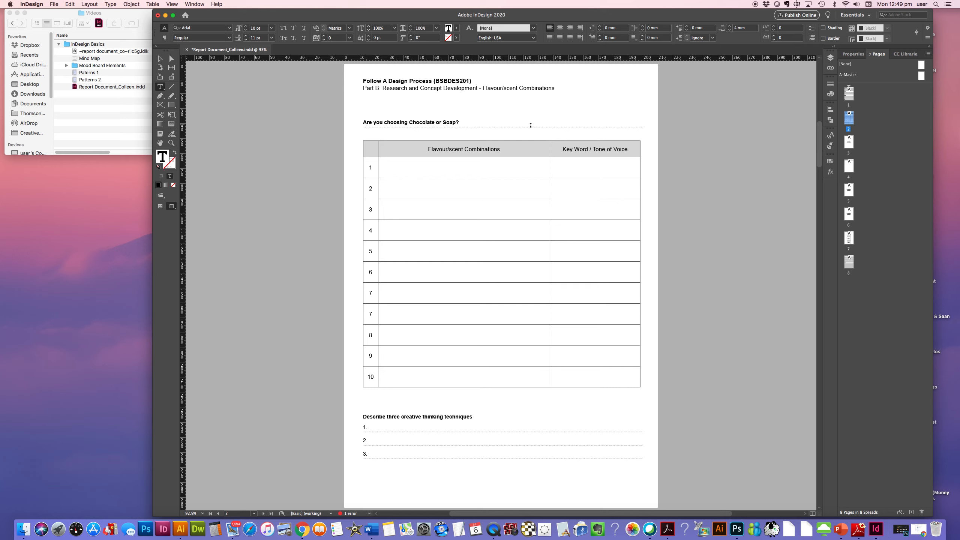
left_click(513, 124)
type("Chocolate")
- Fill table row 1 with the flavour "White Chocolate and Matcha Tea" and the key words "Sweet relaxing green"
left_click(405, 170)
type("White Chocolate and Mat")
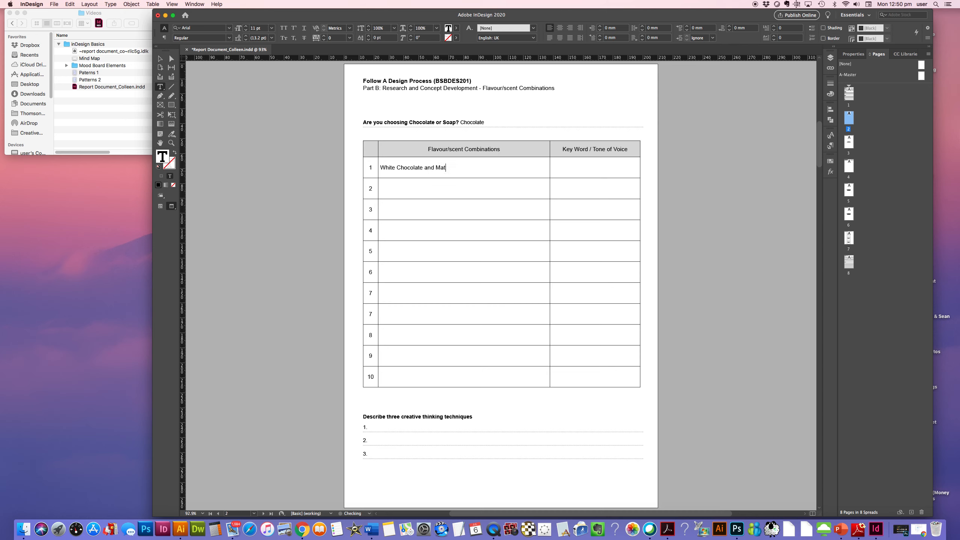
type("cha Tea")
type("Sweet")
type(" relaxing")
type("green")
- Fill table row 2 with the flavour "Dark Chocolate and Coconut" and the key words "fresh summer ocean sea"
left_click(406, 190)
type("Dark Chocolate and Coconut")
left_click(576, 191)
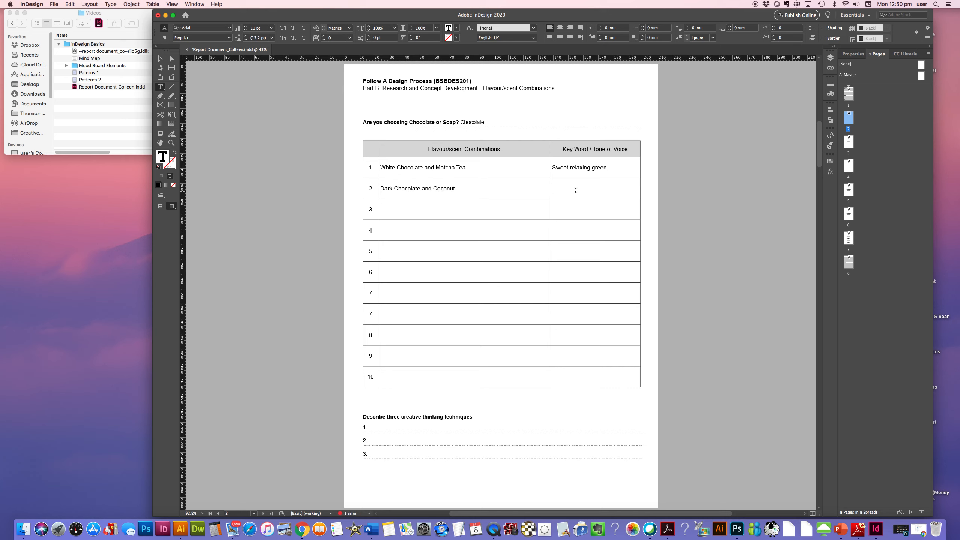
type("fresh summer ocean sea")
- Enter "mind map - add a description" as the first creative thinking technique
left_click(383, 428)
type("mind map - add a ")
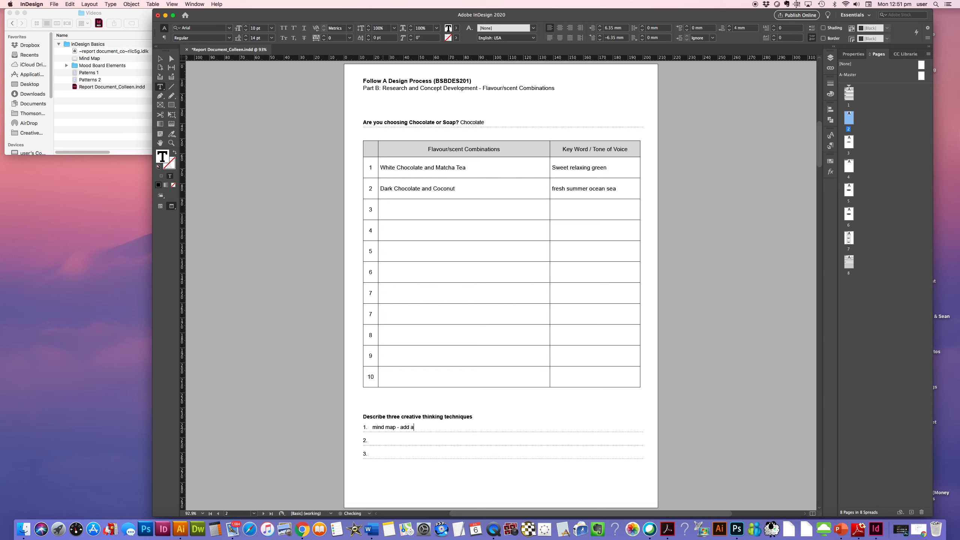
type("description")
left_click(385, 444)
- On page 3, select the mind map placeholder box and start the Place command
double_click(849, 142)
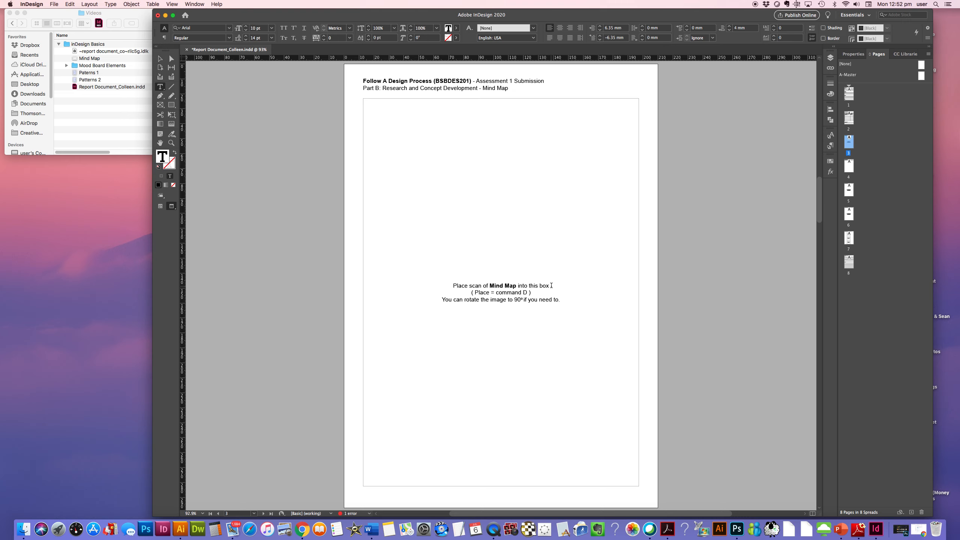
left_click(159, 58)
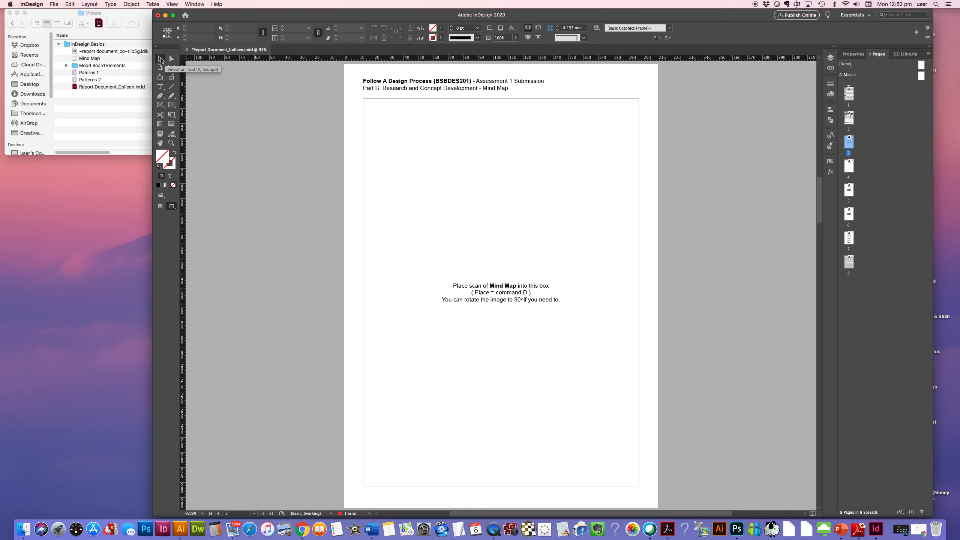
left_click(455, 251)
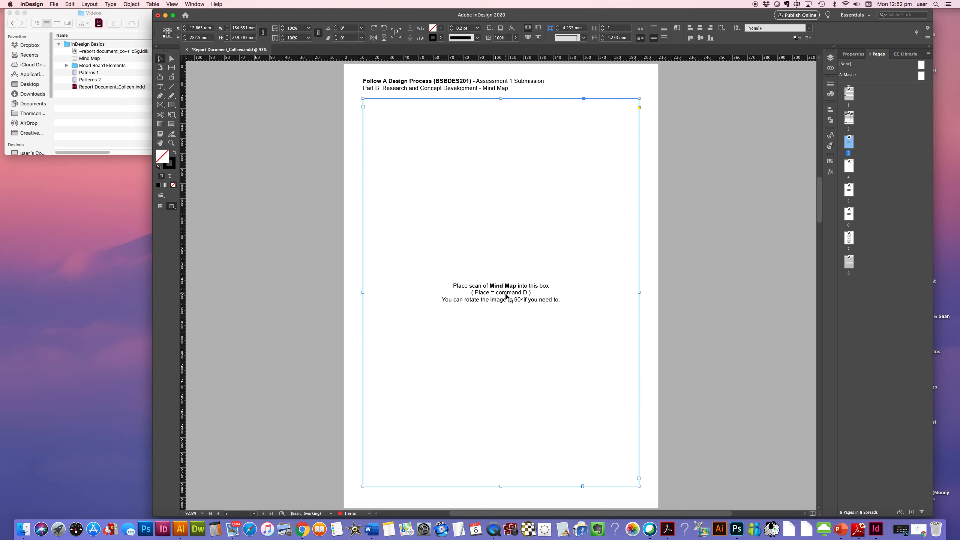
left_click(54, 5)
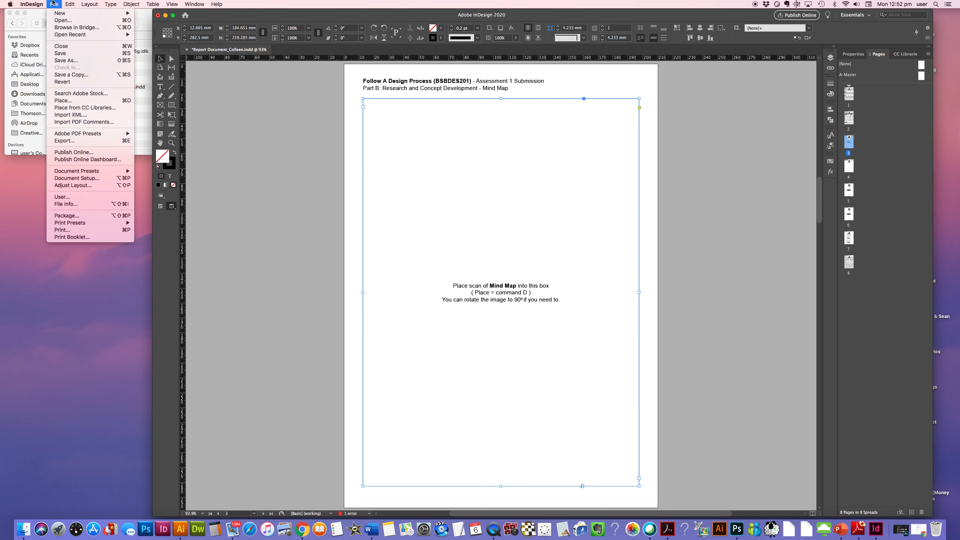
left_click(62, 101)
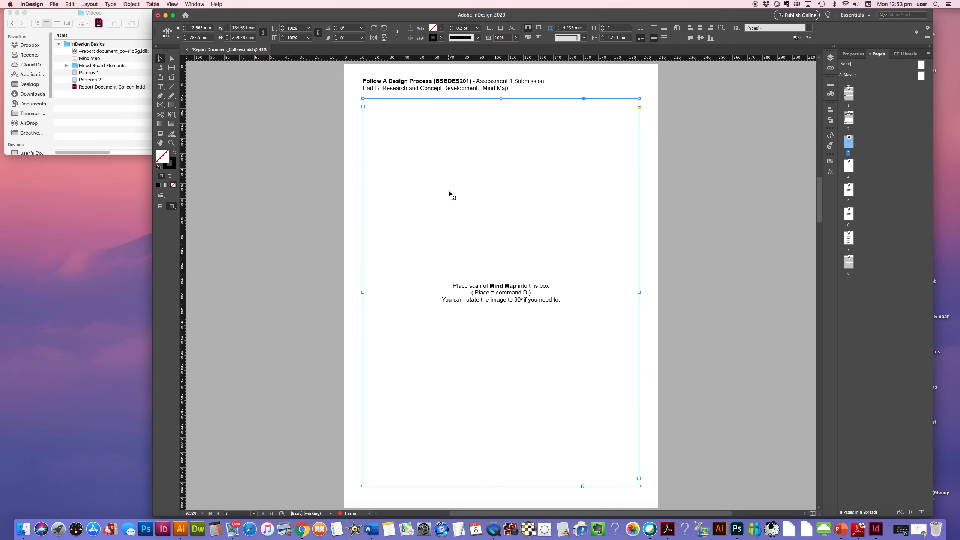
key("super+d")
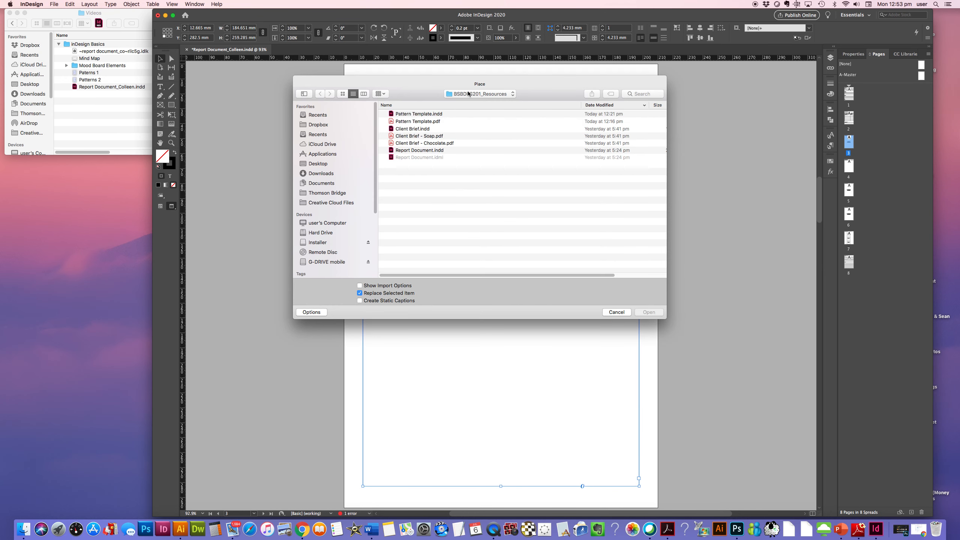
- Browse from Cert_III_2020 through BSBDES201, Working Files and Videos to the InDesign Basics folder
left_click(469, 96)
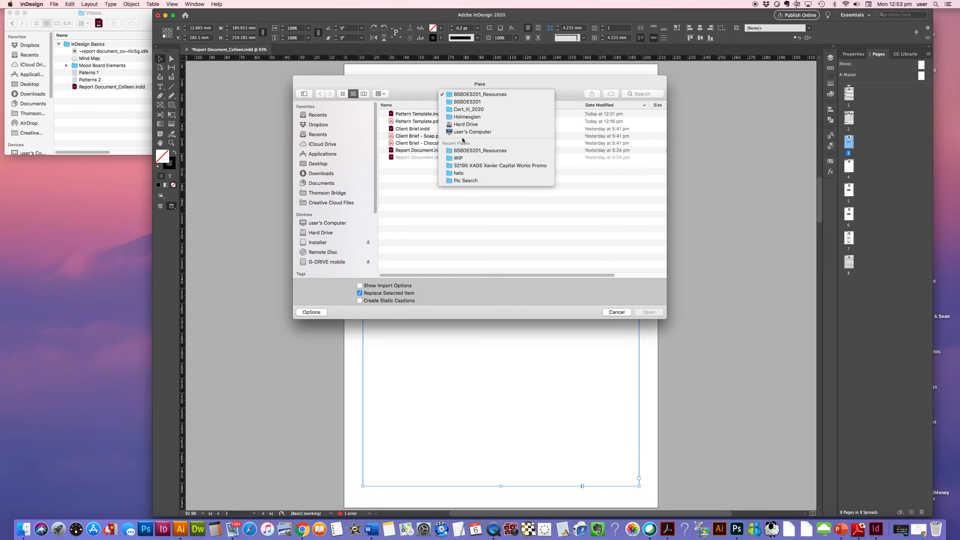
left_click(465, 109)
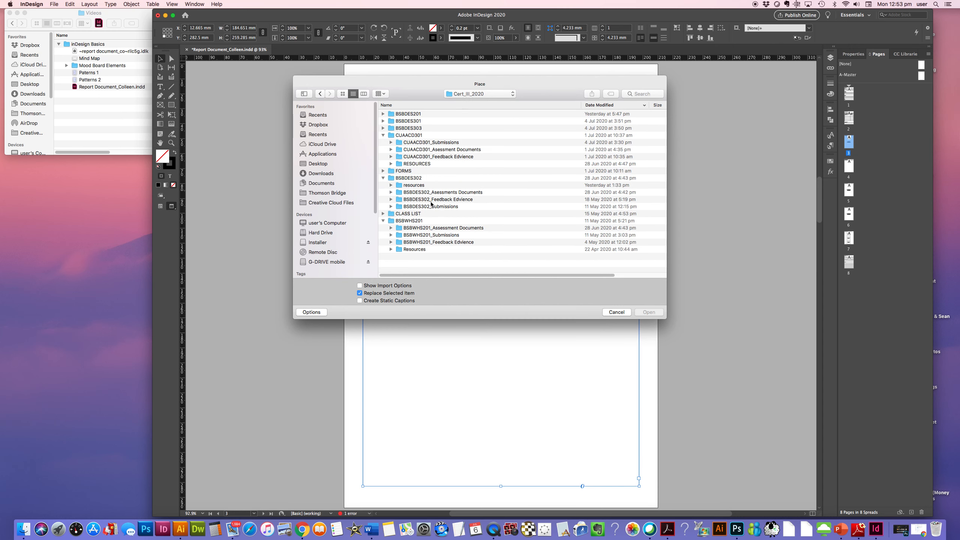
double_click(410, 113)
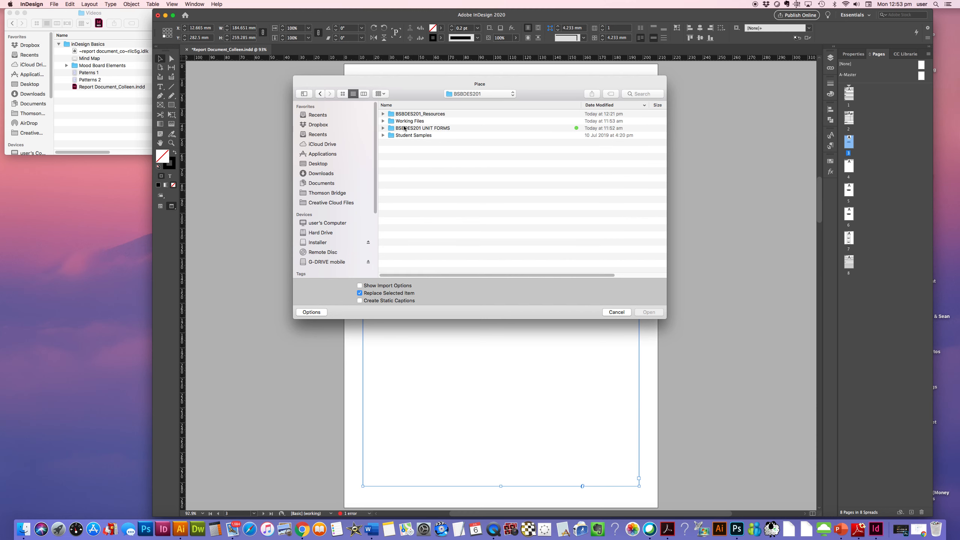
double_click(408, 122)
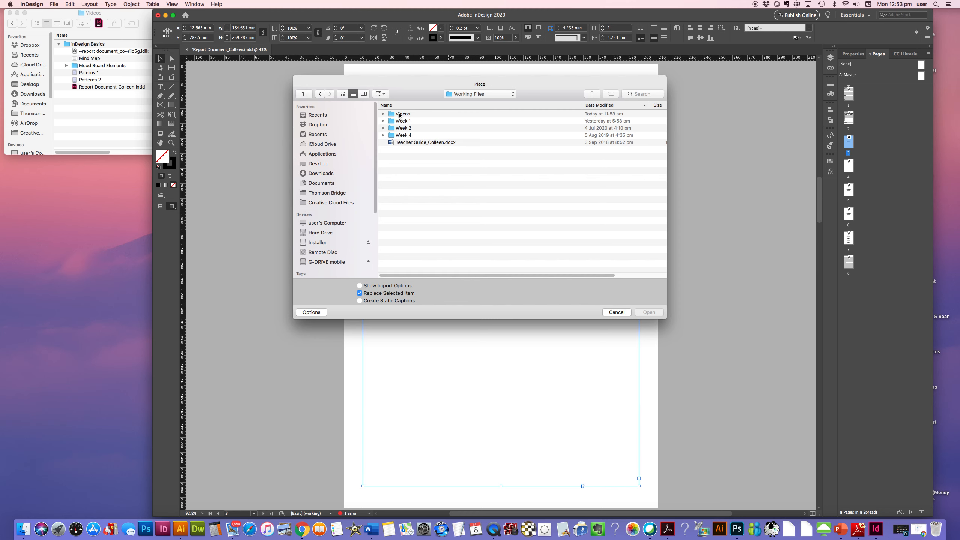
double_click(400, 114)
double_click(400, 114)
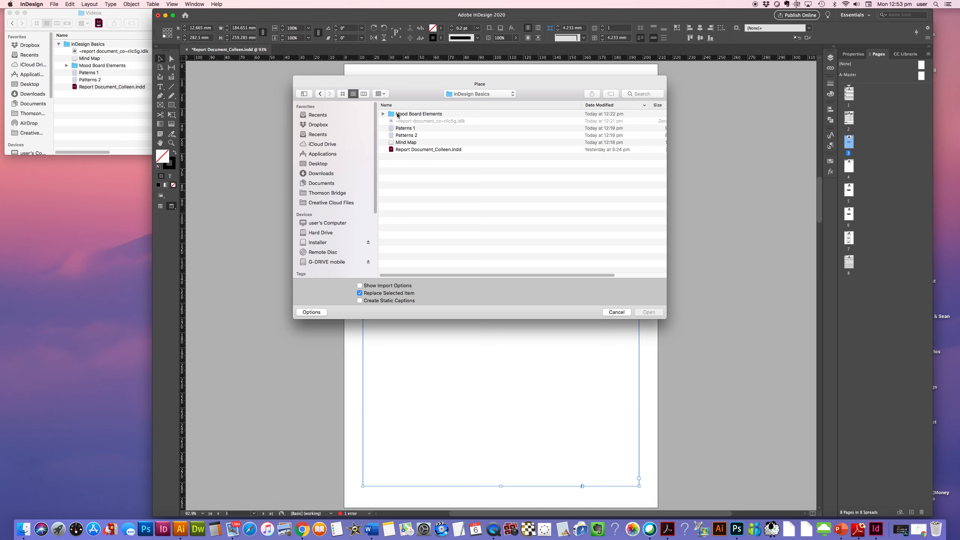
- Place the Mind Map file into the selected box on page 3
left_click(400, 144)
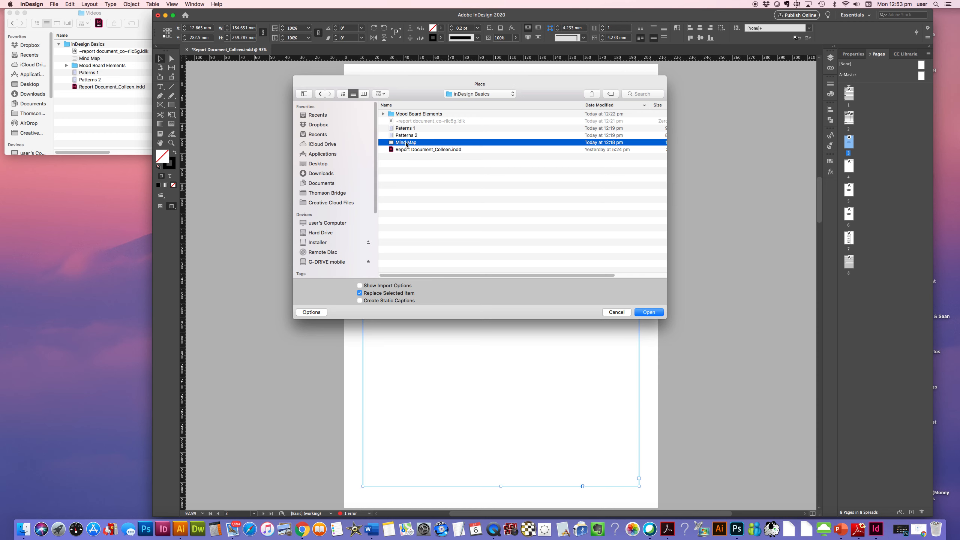
left_click(657, 314)
left_click(655, 314)
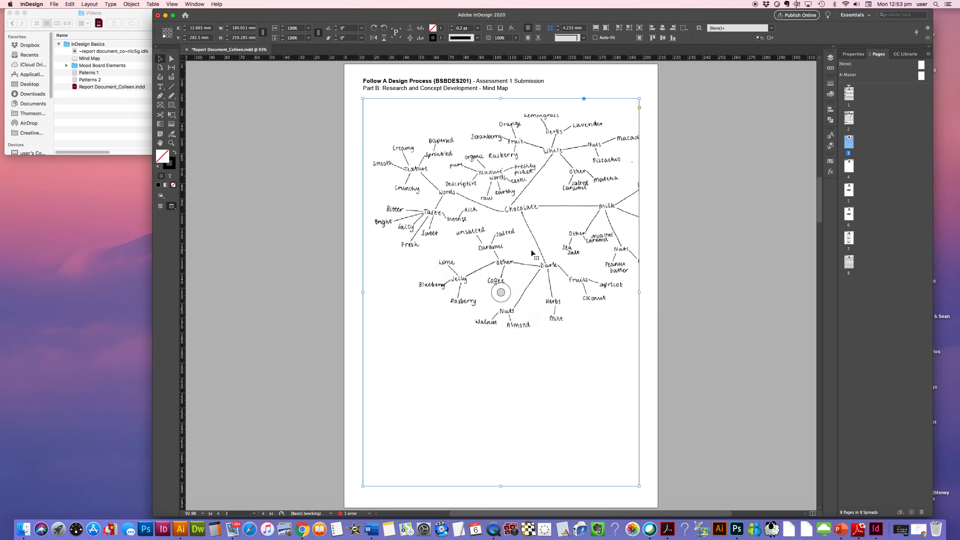
- Fit the mind map image proportionally inside its frame and inspect it at a larger zoom
left_click(605, 28)
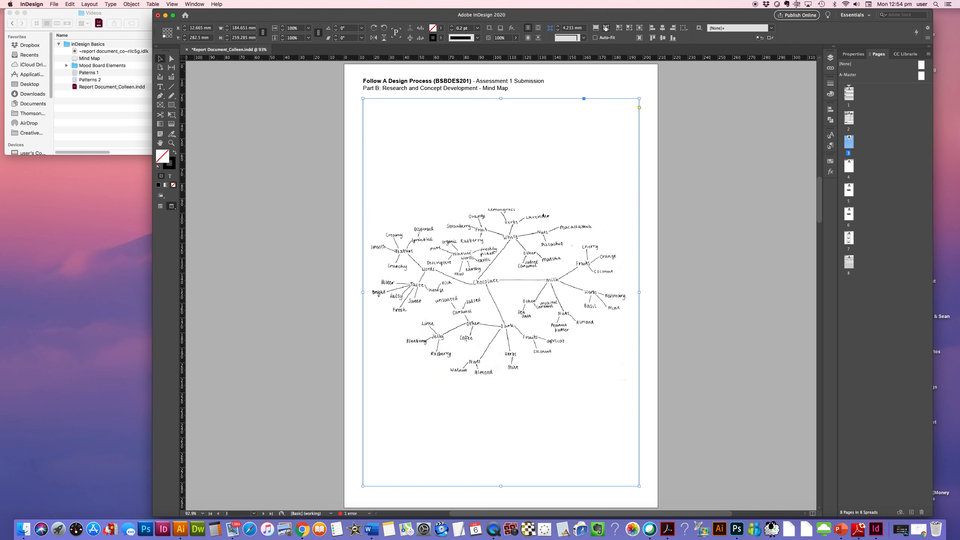
key("super+equal")
key("super+equal")
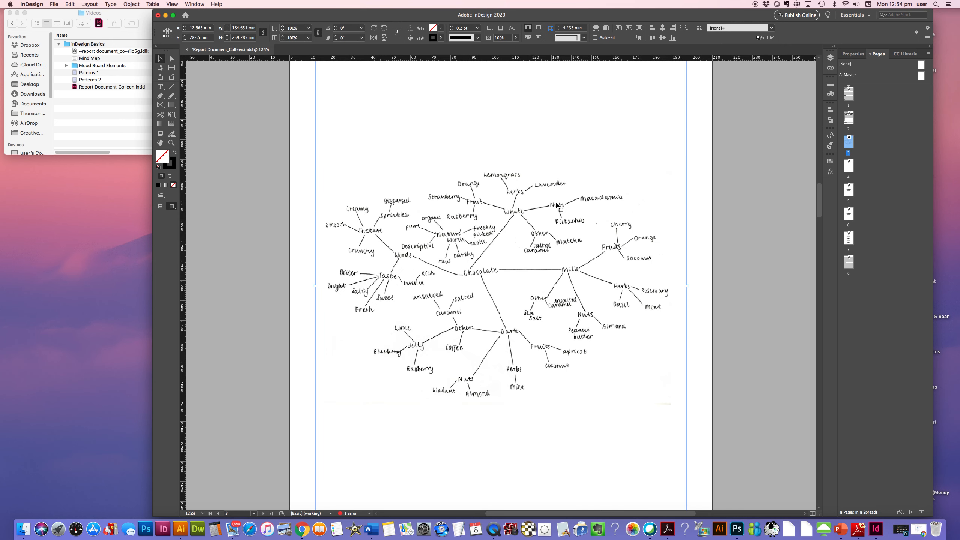
key("super+equal")
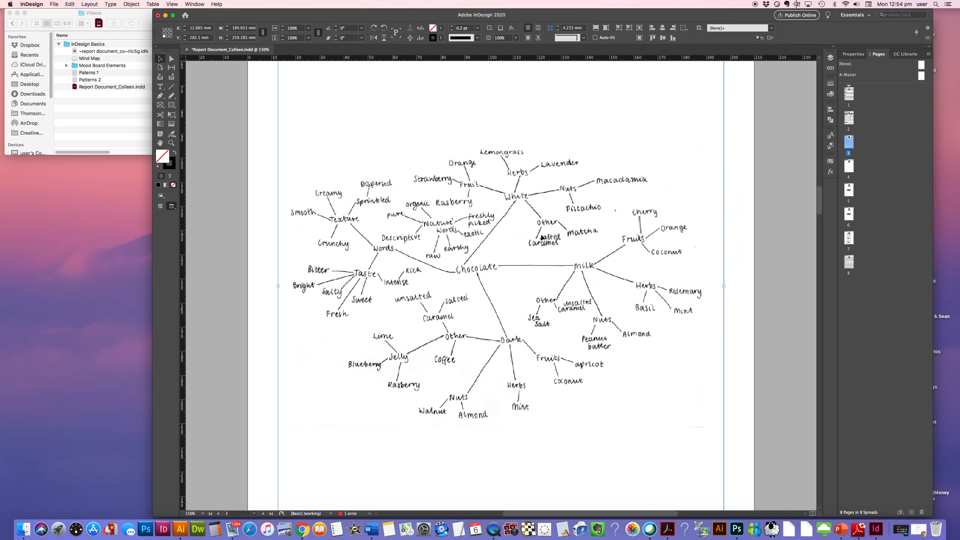
right_click(641, 396)
mouse_move(582, 450)
left_click(651, 465)
left_click(501, 285)
key("super+0")
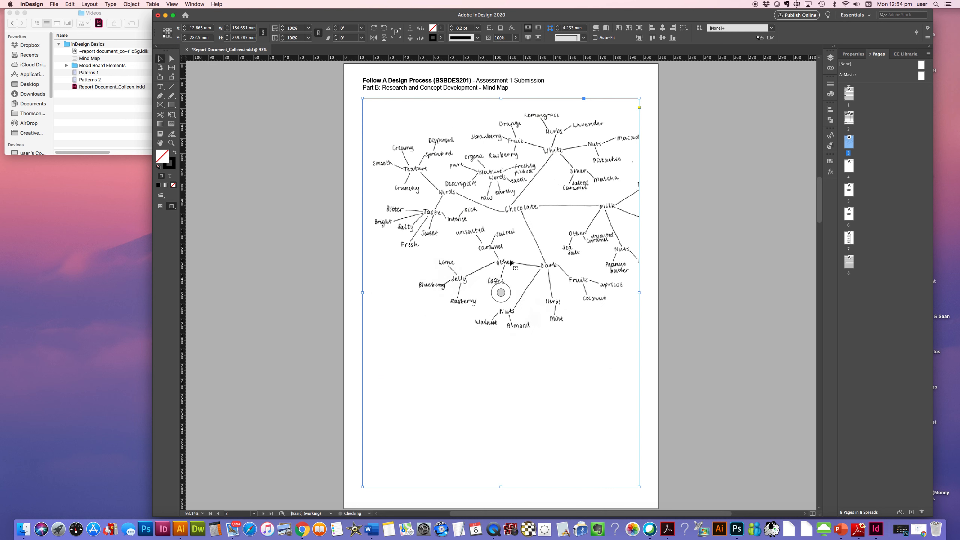
- Undo placing the mind map, discard the loaded image and deselect the frame
key("super+z")
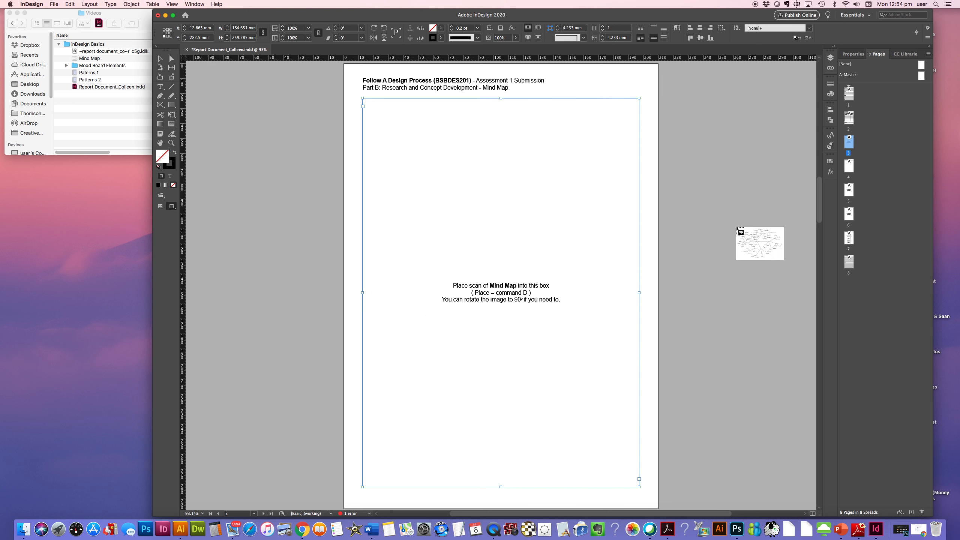
key("Escape")
left_click(682, 224)
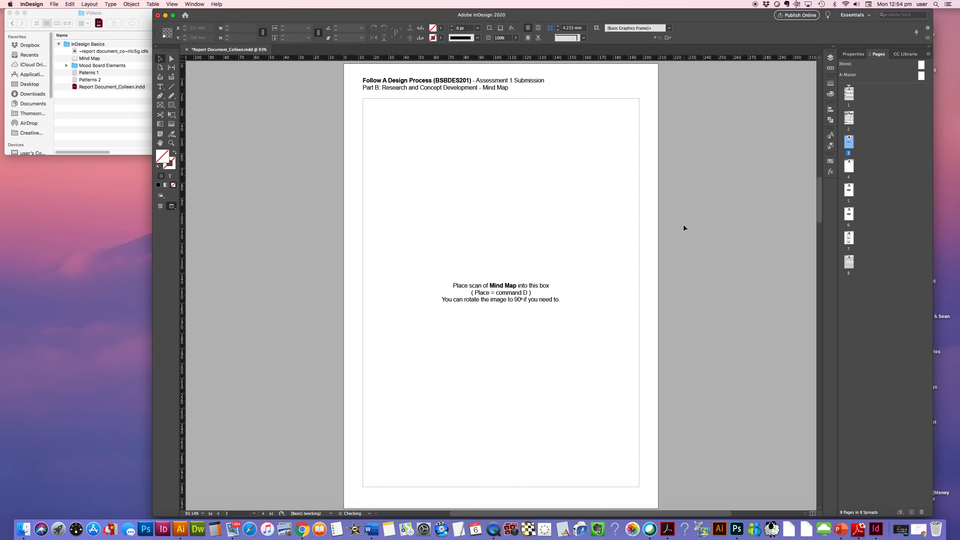
- Reselect the empty mind map box and place the Mind Map file from the InDesign Basics folder again
left_click(525, 260)
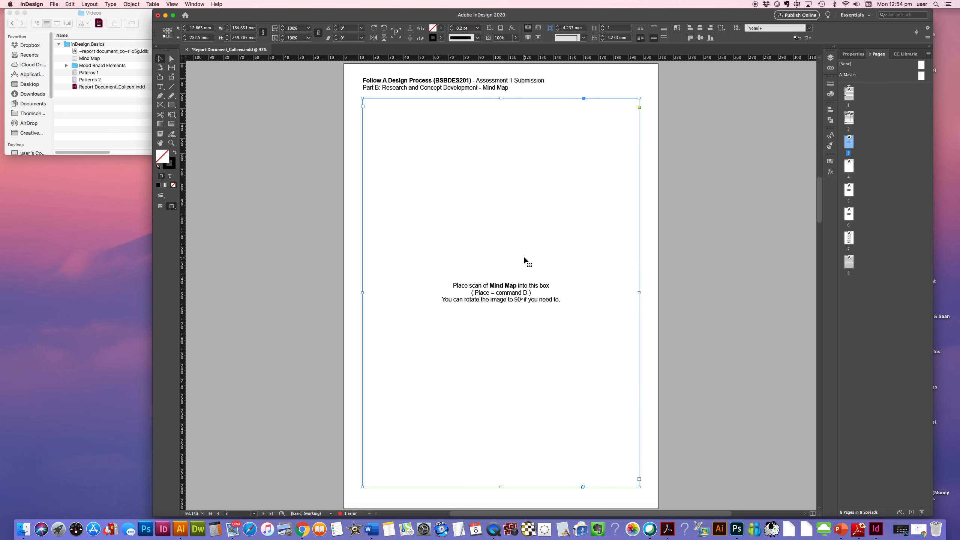
left_click(54, 4)
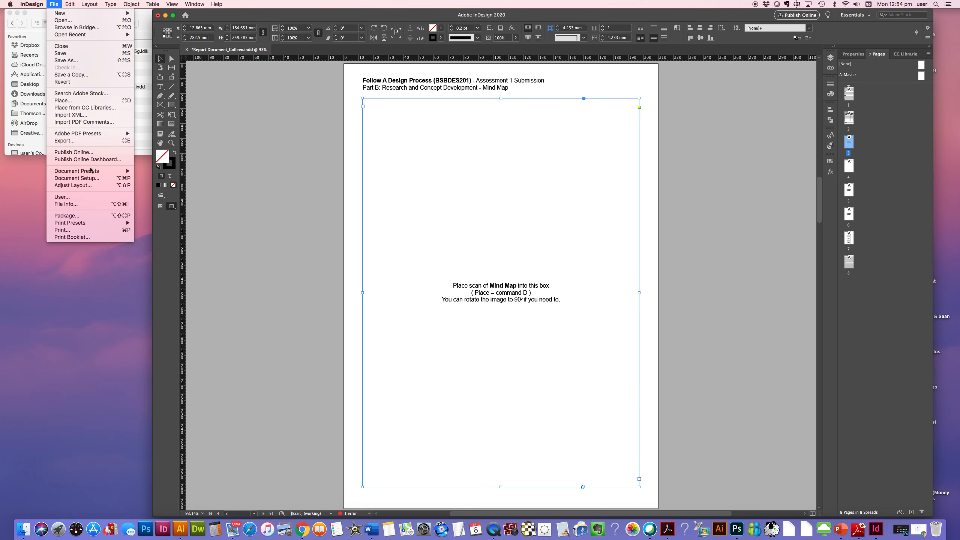
left_click(73, 101)
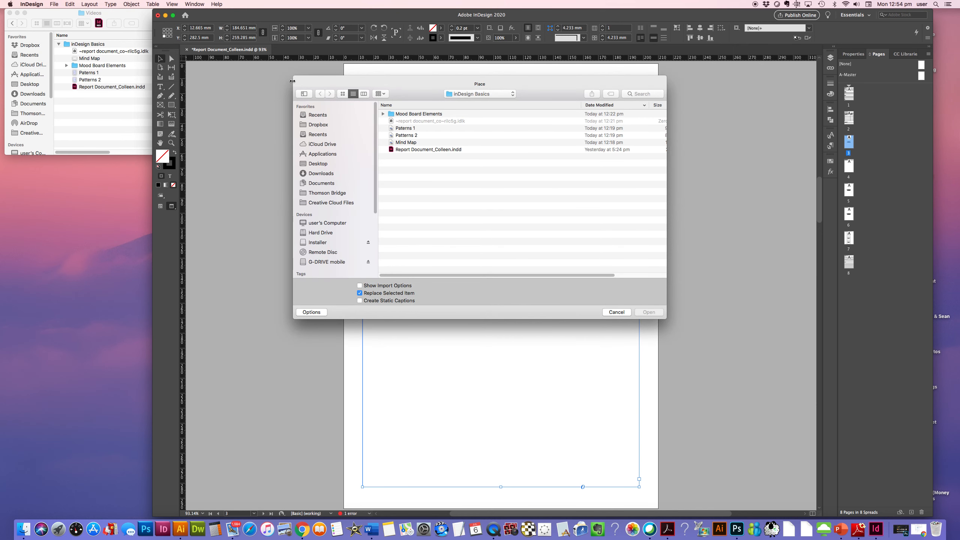
left_click(403, 143)
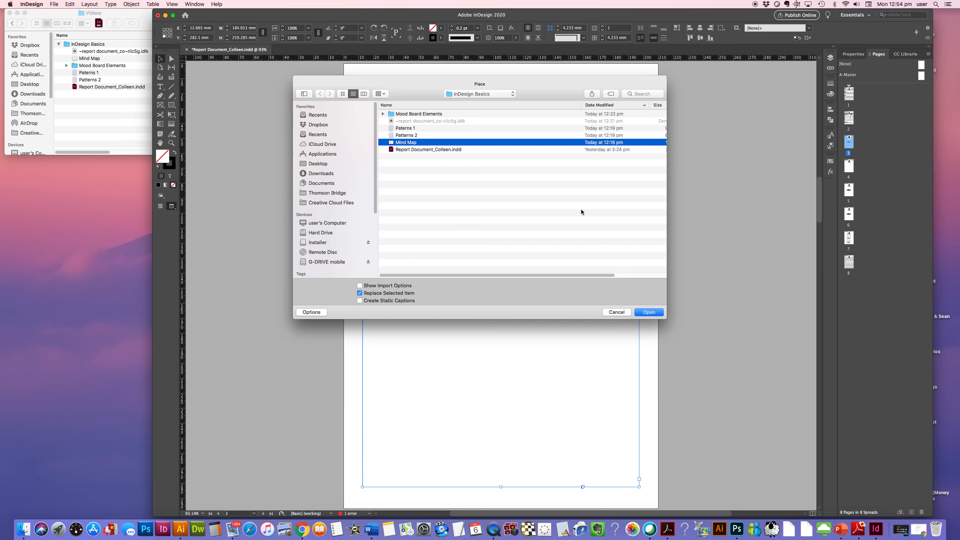
left_click(650, 312)
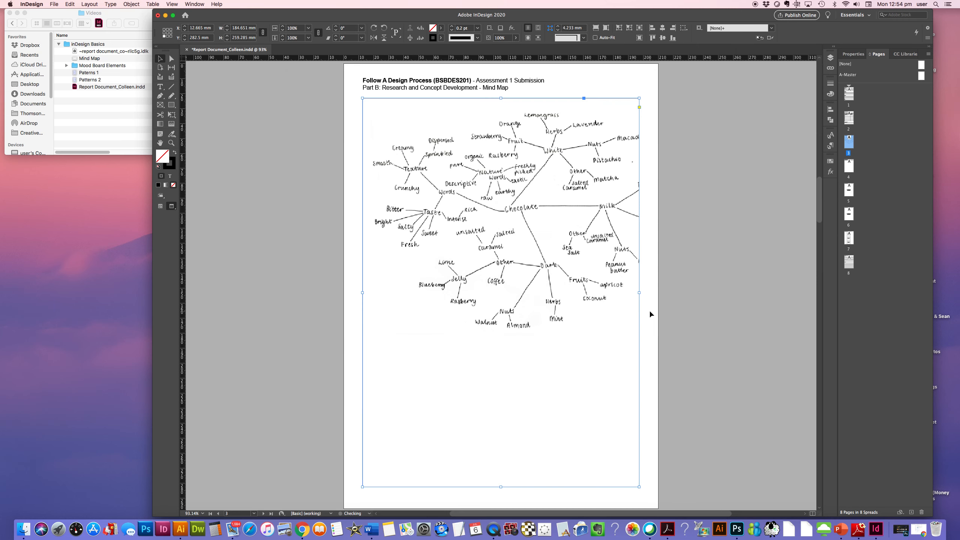
- Fit the mind map image proportionally inside its frame on page 3 and deselect it
left_click(606, 29)
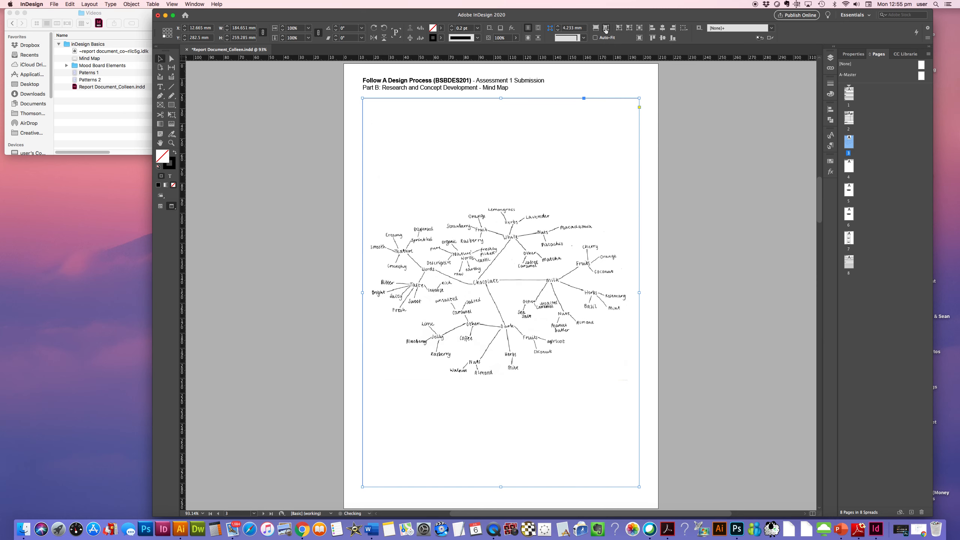
left_click(687, 101)
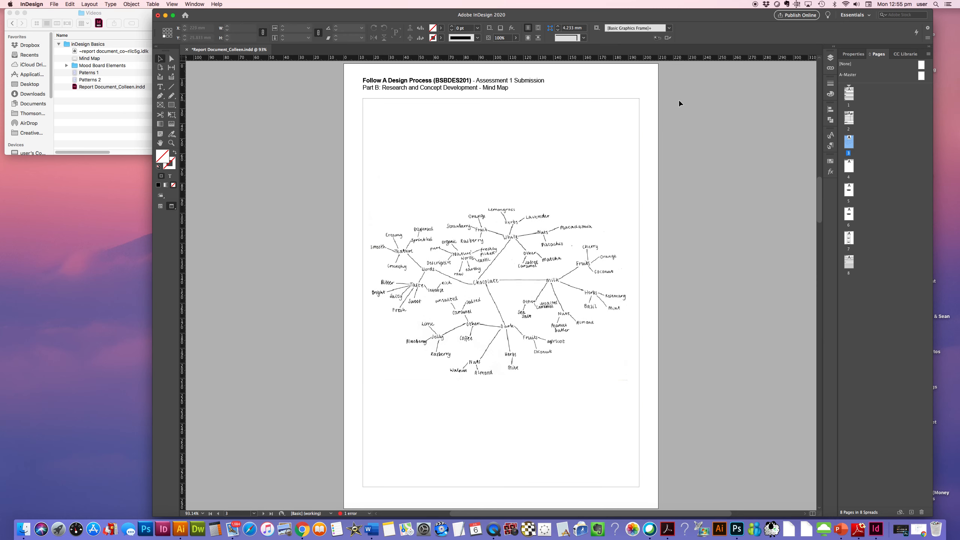
- On page 4, draw an empty picture frame about 80 x 62 mm below the instructions and place Citrus from Mood Board Elements in it
double_click(849, 167)
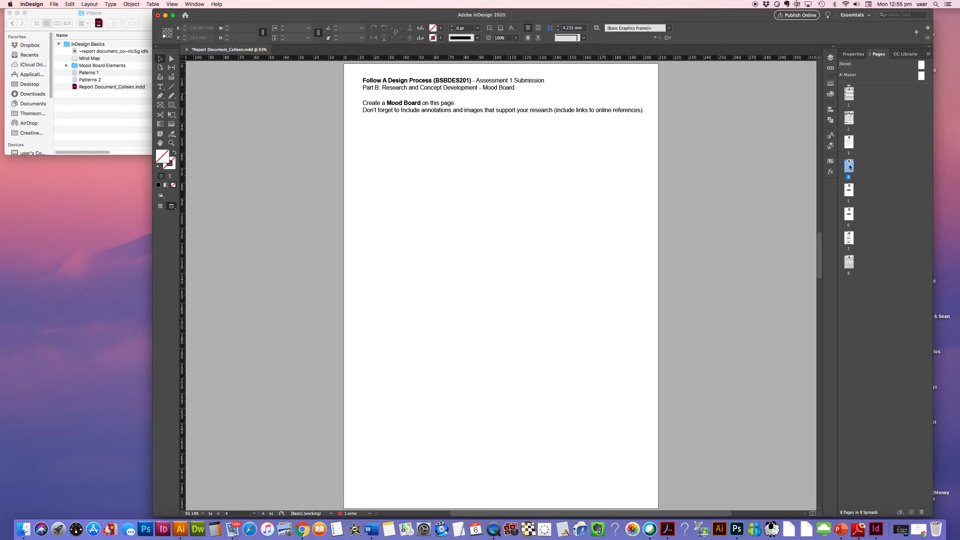
left_click(160, 106)
left_click_drag(366, 146, 485, 238)
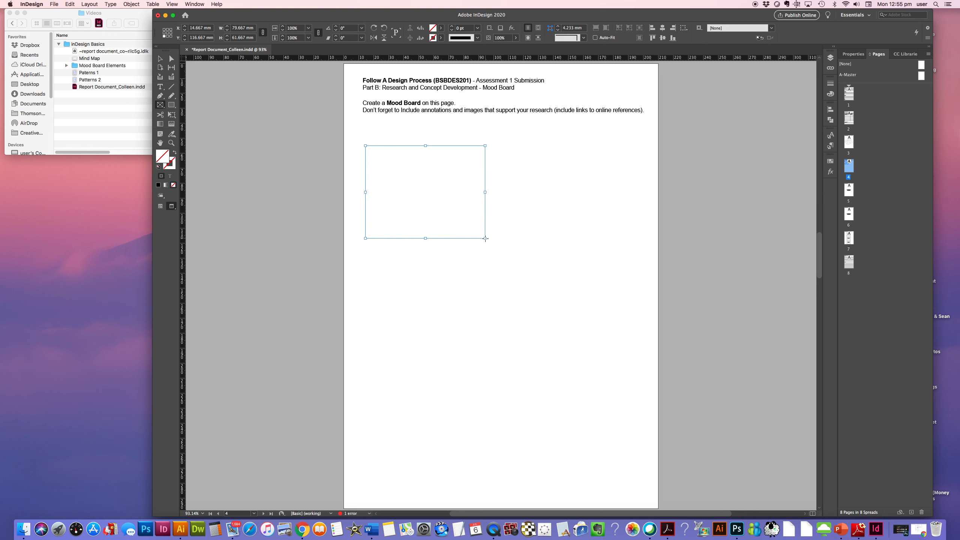
key("super+d")
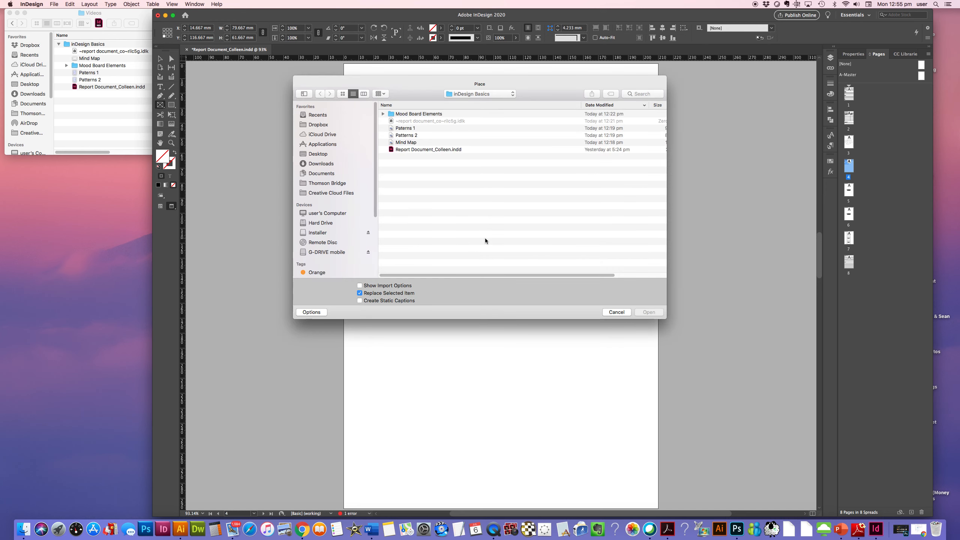
double_click(415, 115)
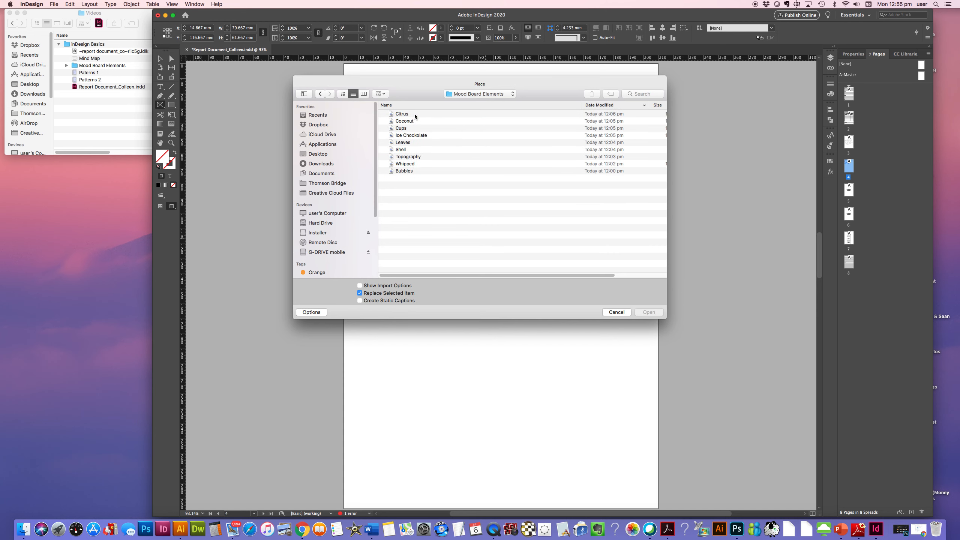
left_click(399, 115)
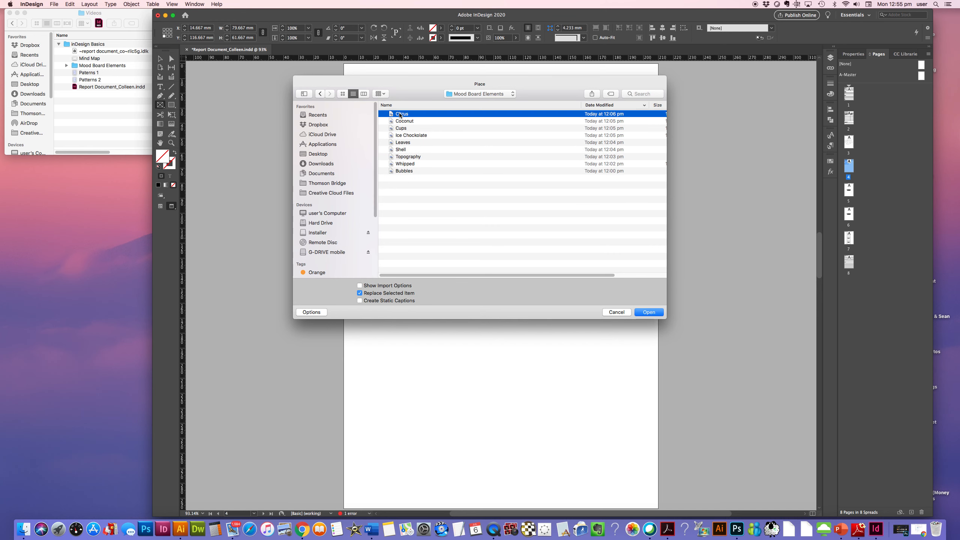
key("Return")
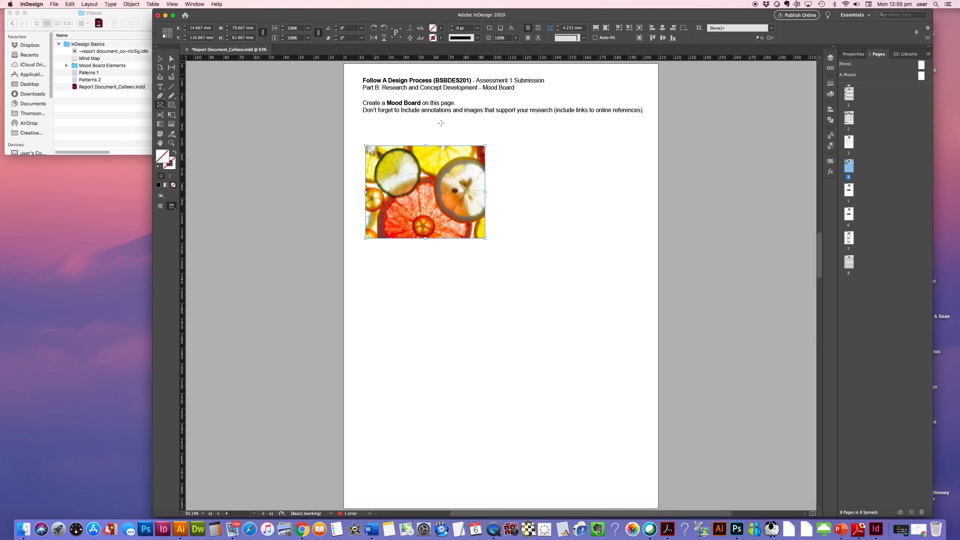
- Draw a picture frame about 67 x 100 mm beside the citrus image's right edge and place the Coconut image in it
left_click_drag(488, 147, 590, 298)
key("super+d")
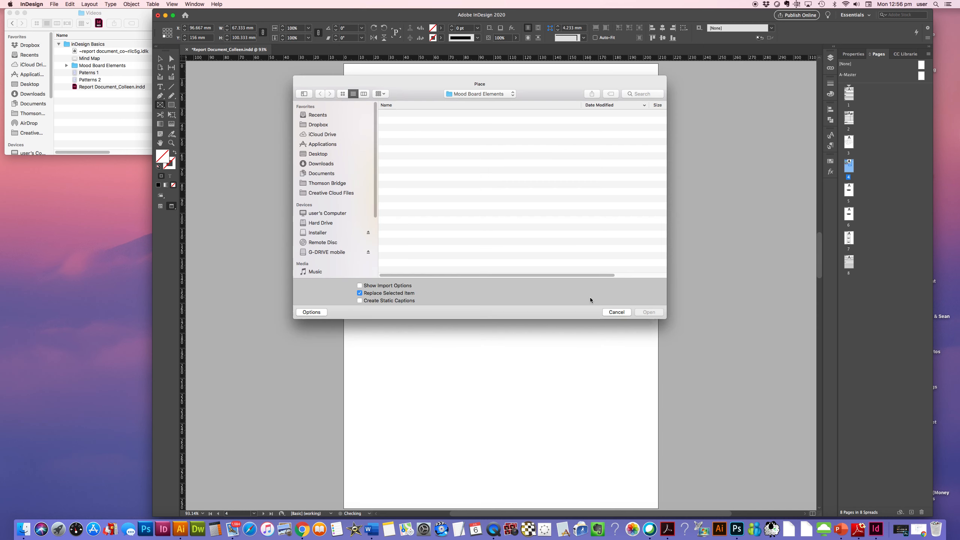
double_click(413, 122)
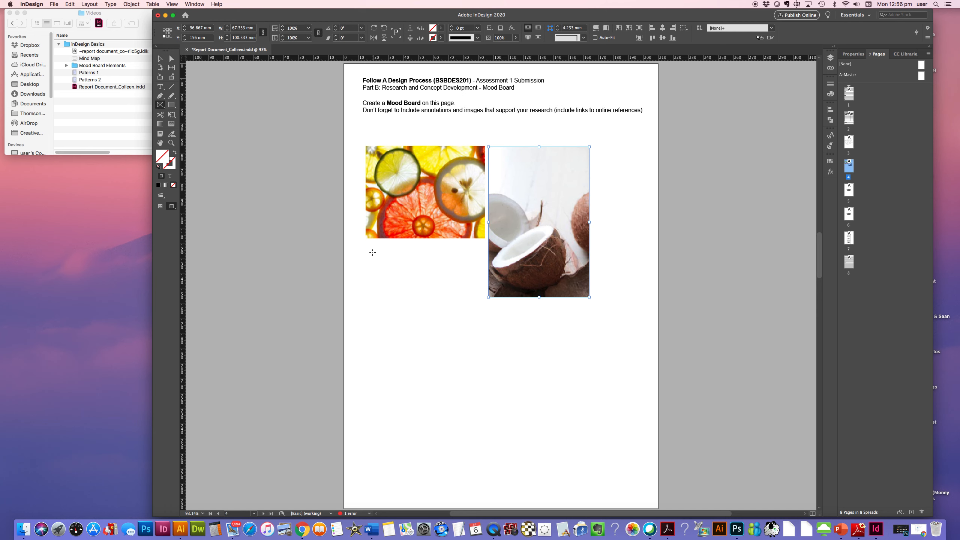
- Draw a picture frame about 84 x 57 mm below the citrus image and place the Cups image in it
left_click_drag(359, 243, 484, 329)
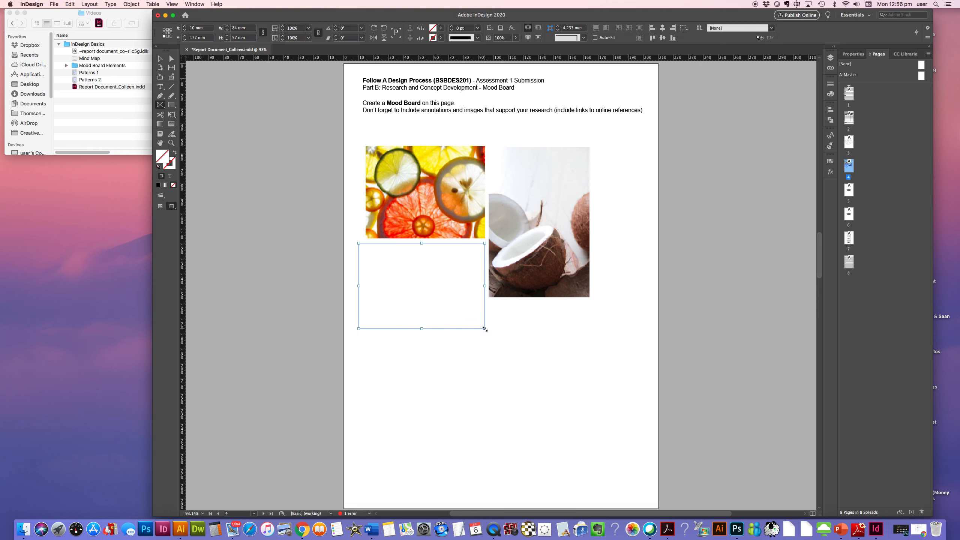
key("super+d")
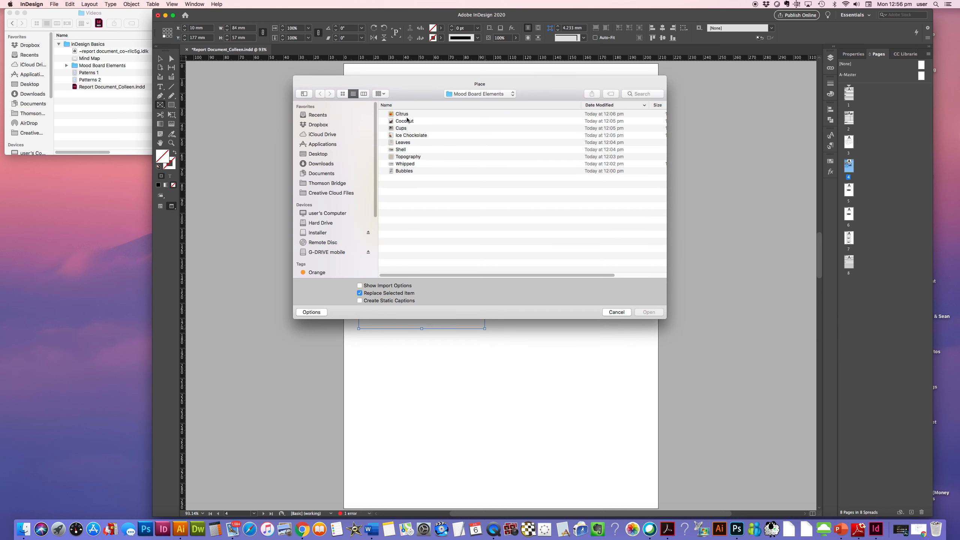
left_click(399, 129)
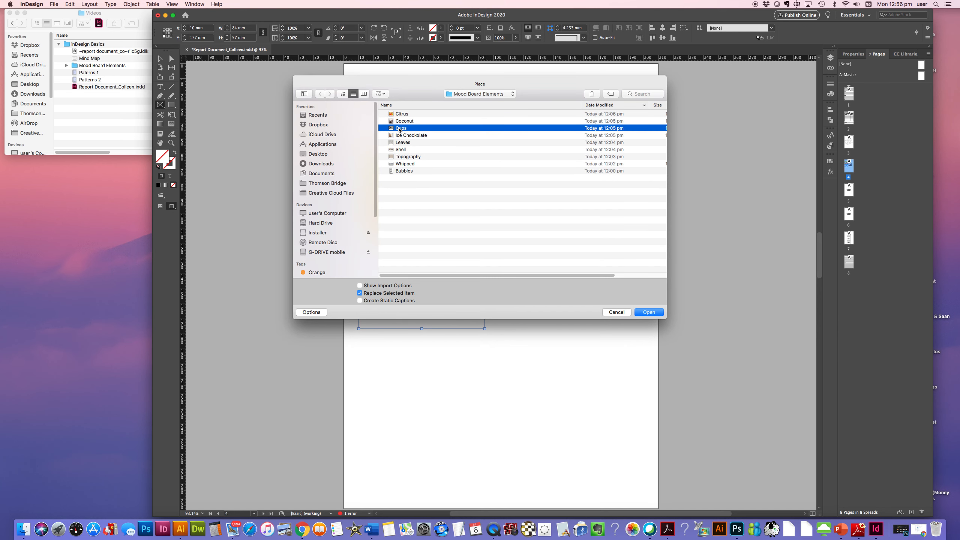
left_click(649, 312)
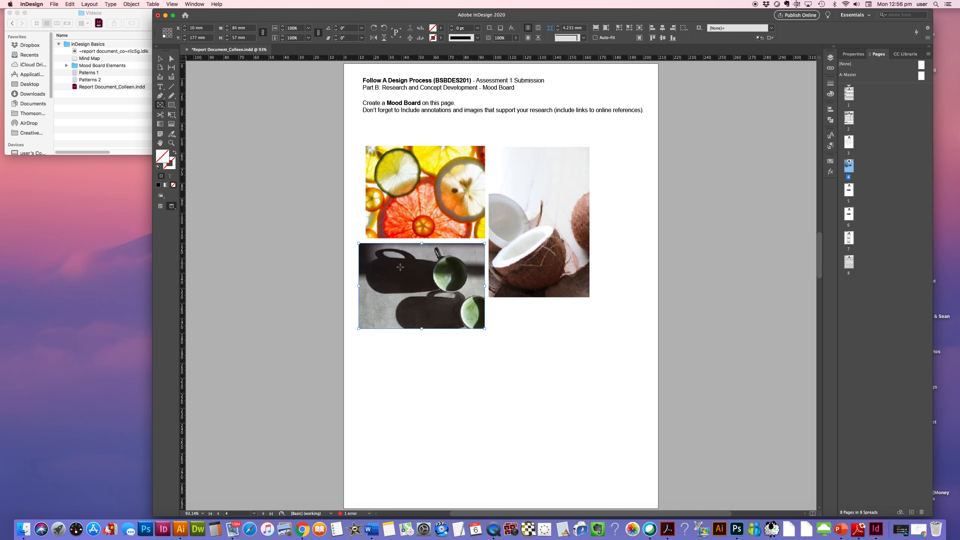
- Fit the cups image proportionally, fit its frame to the content, and align its right edge with the citrus image above
left_click(606, 29)
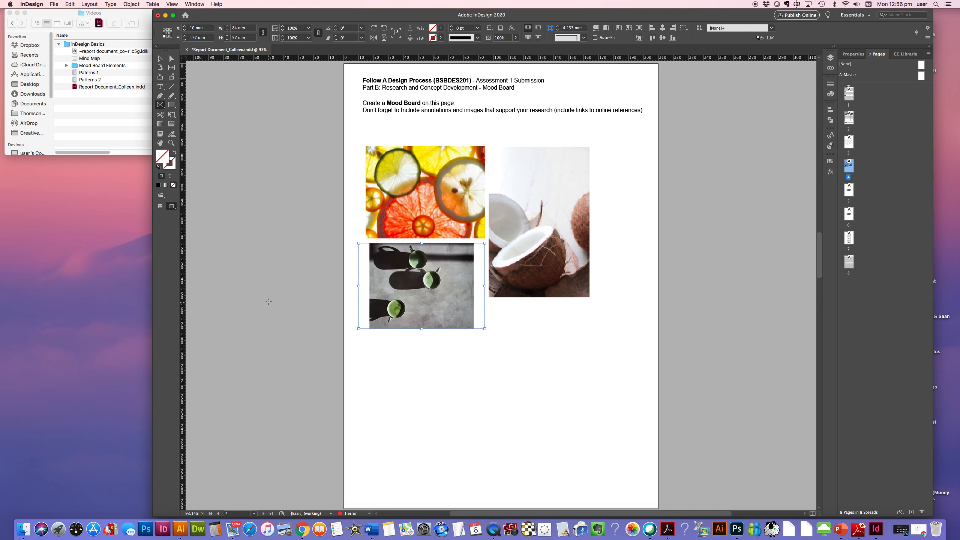
left_click(630, 29)
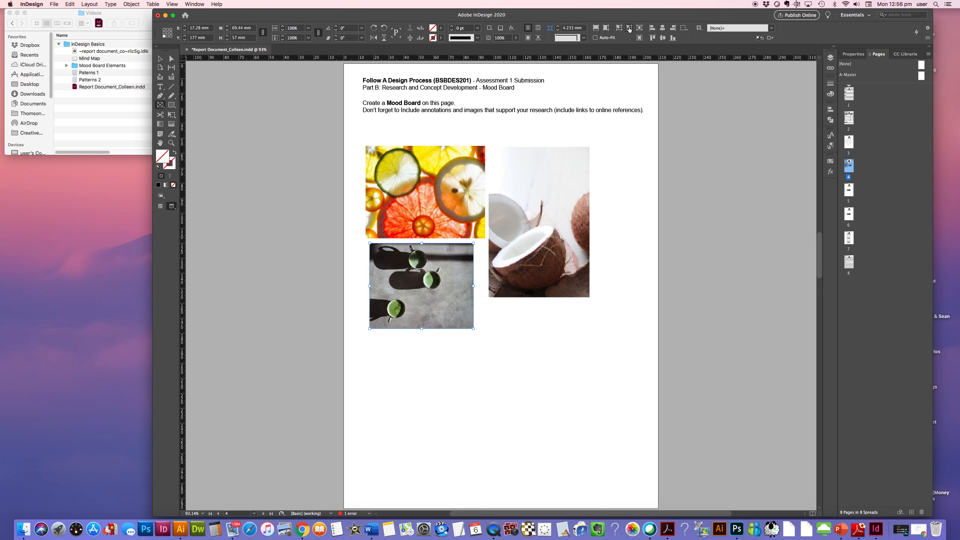
key("v")
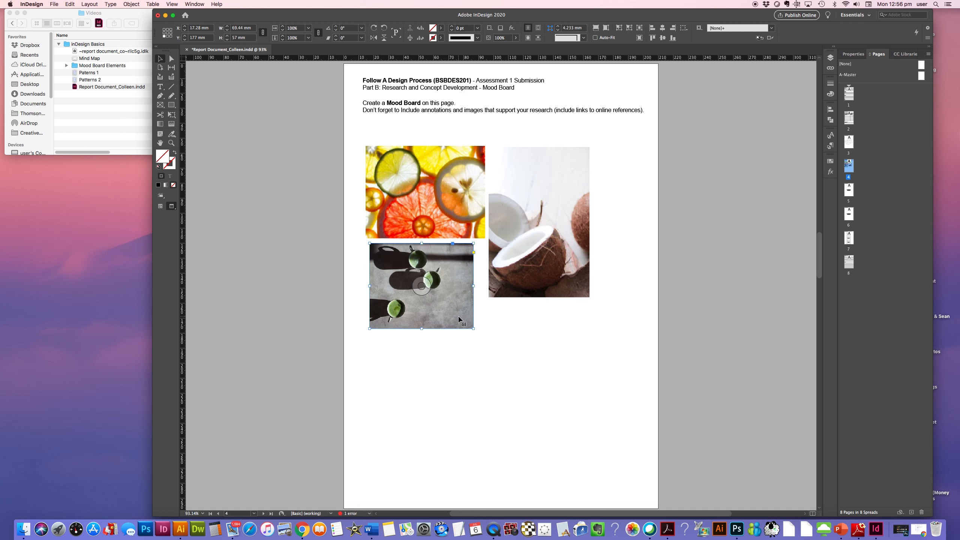
left_click_drag(460, 317, 471, 316)
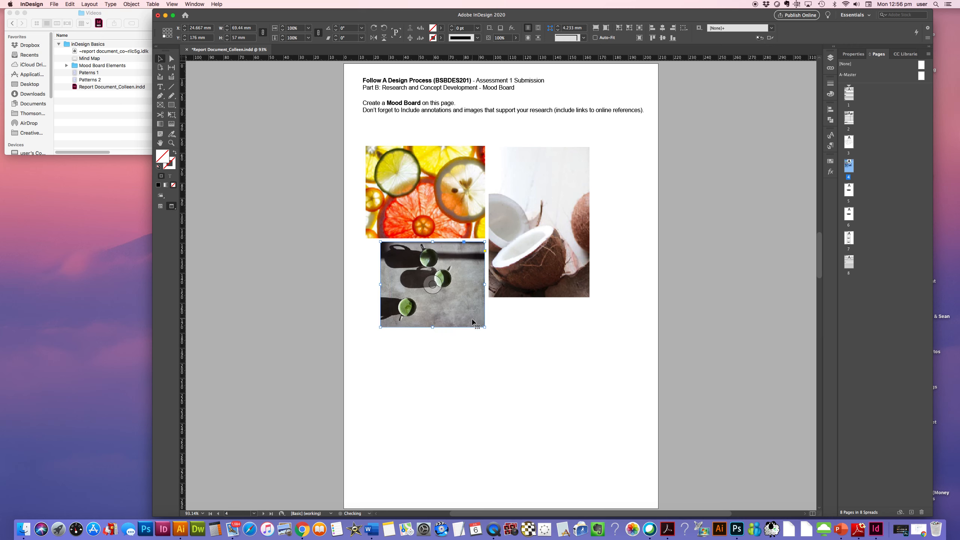
left_click(434, 282)
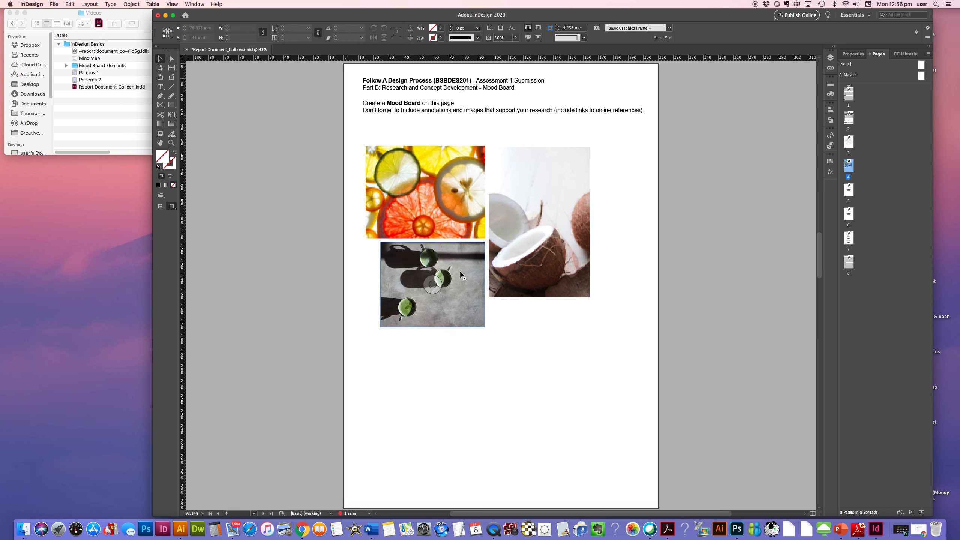
- Enlarge the cups image inside its frame to about 116 x 95 mm, reposition it so two cups show, and deselect it
key("a")
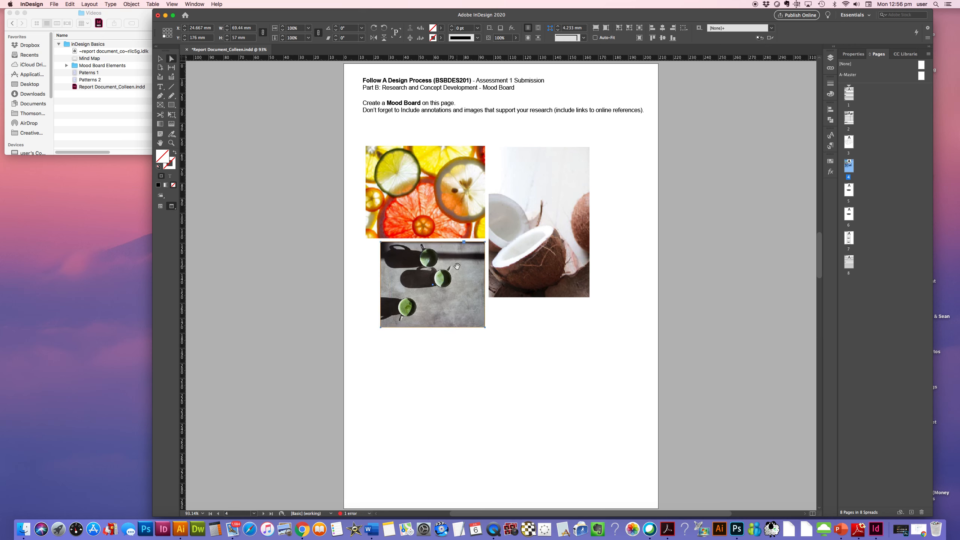
left_click(529, 378)
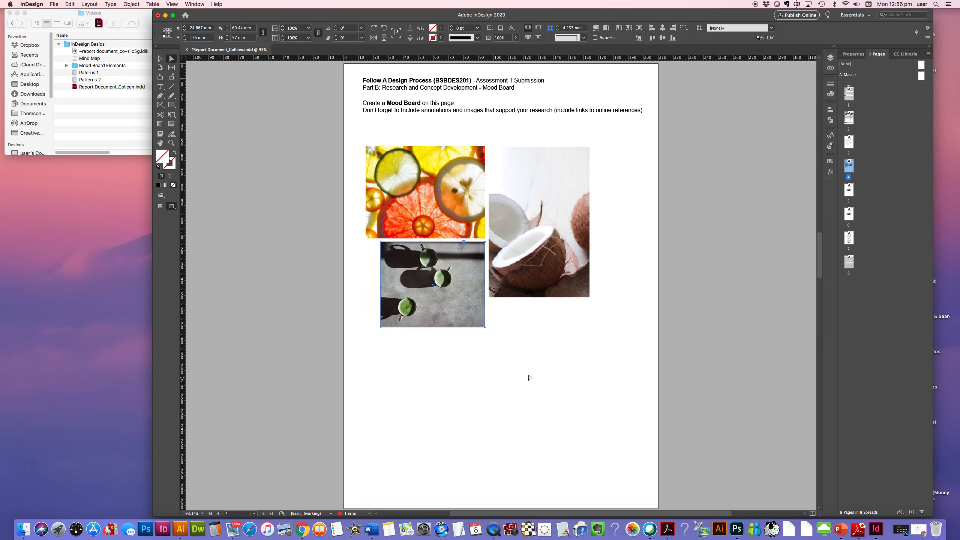
key("v")
left_click(468, 325)
key("a")
left_click(452, 302)
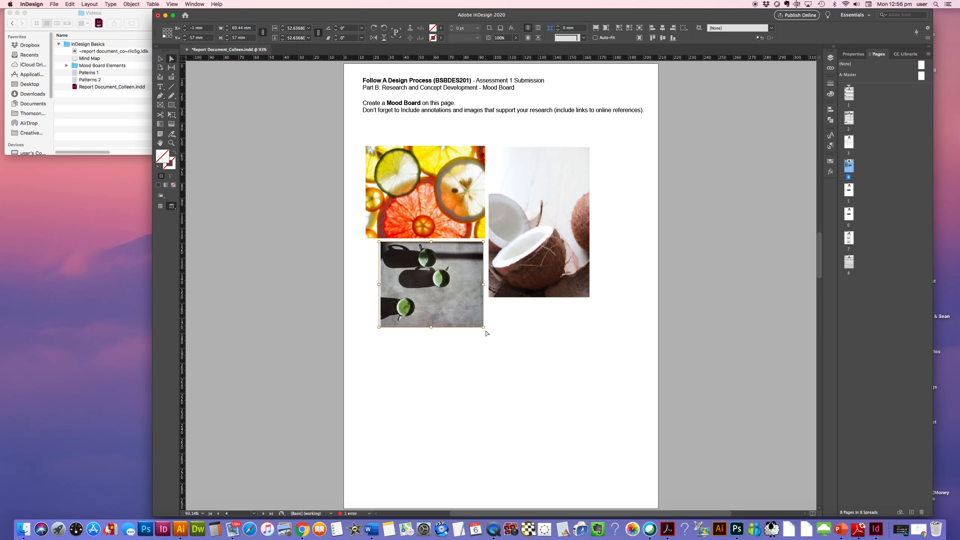
left_click_drag(484, 327, 516, 355)
left_click_drag(434, 295, 431, 293)
left_click_drag(375, 353, 340, 381)
left_click_drag(431, 317, 433, 317)
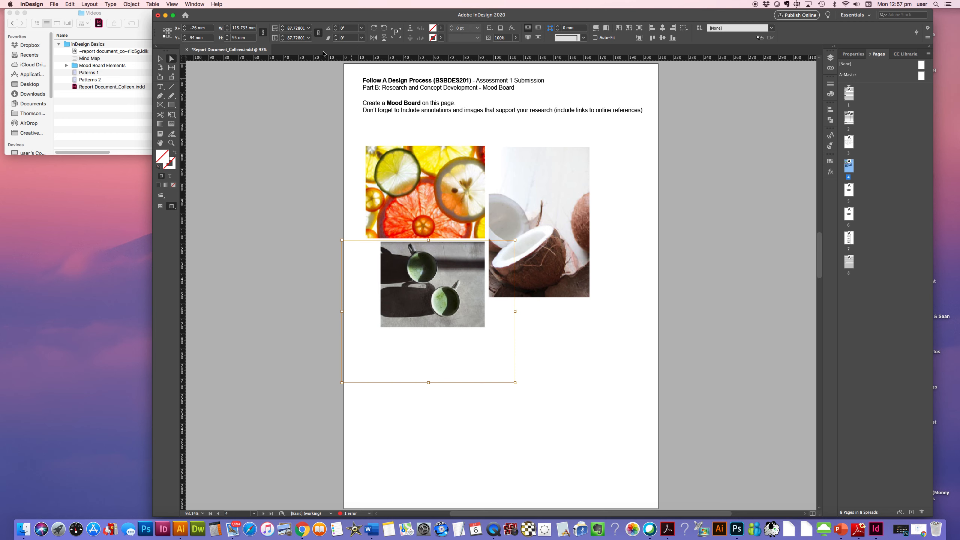
left_click(160, 58)
left_click(620, 212)
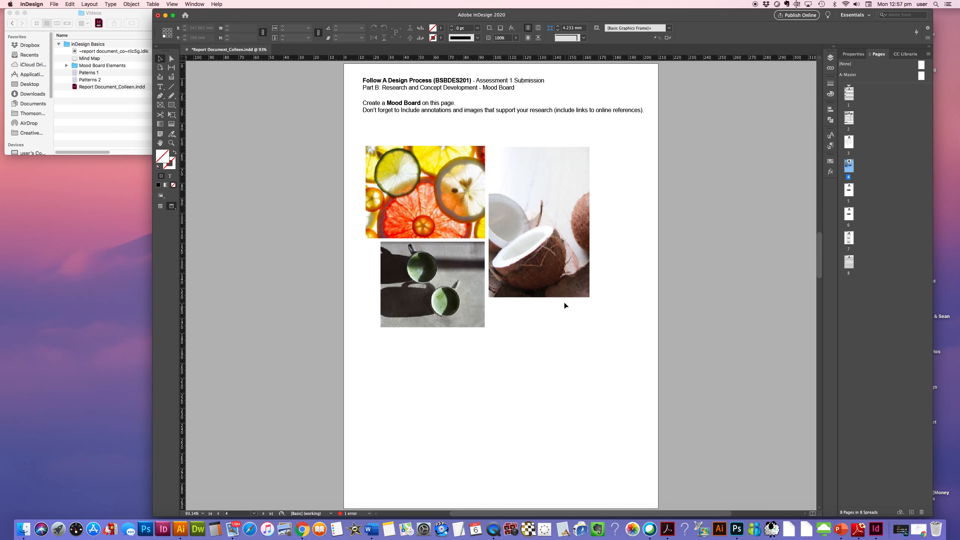
- Place the Ice Chockolate image without a prepared frame and position it directly below the coconut image
key("super+d")
left_click(414, 137)
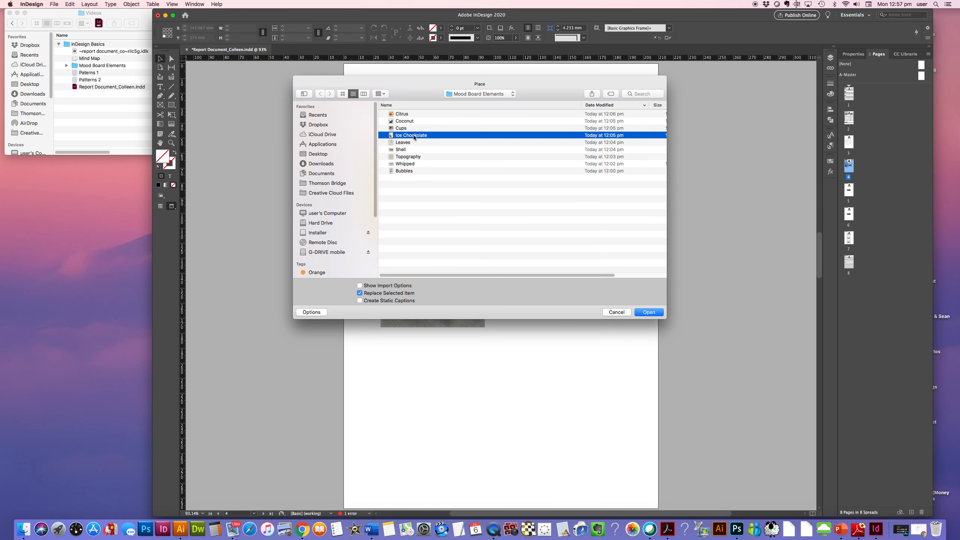
key("Return")
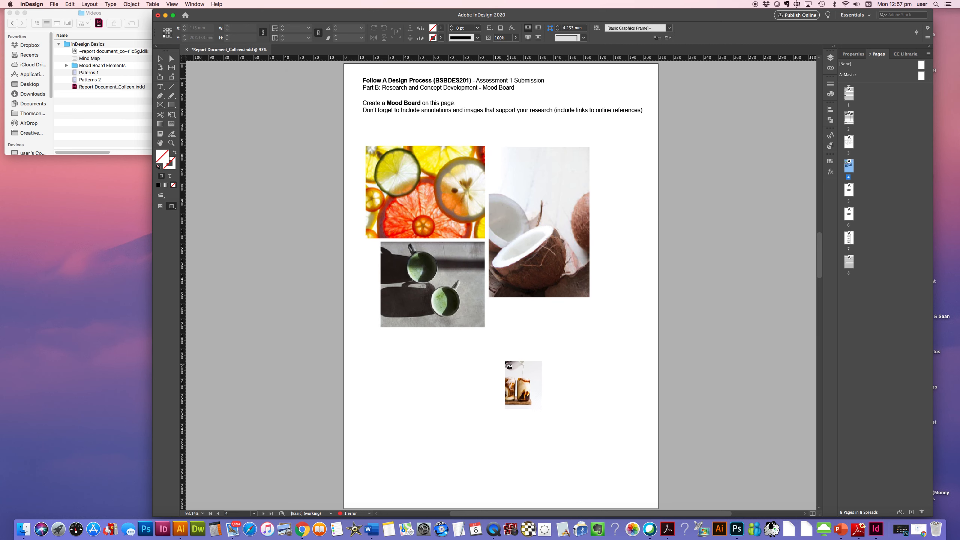
left_click(498, 326)
left_click_drag(520, 361, 511, 334)
left_click(414, 377)
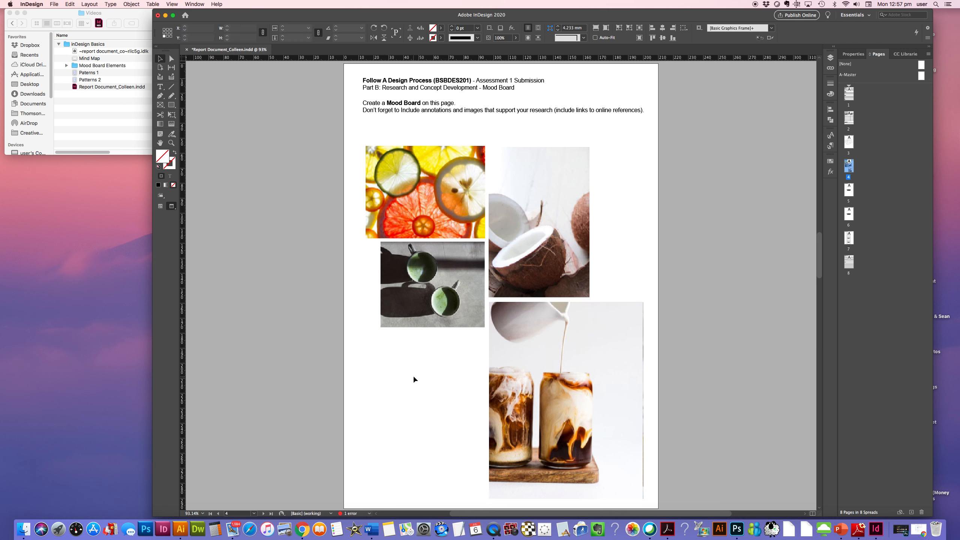
- Place the Topography image below the cups image and move it so their right edges line up
key("super+d")
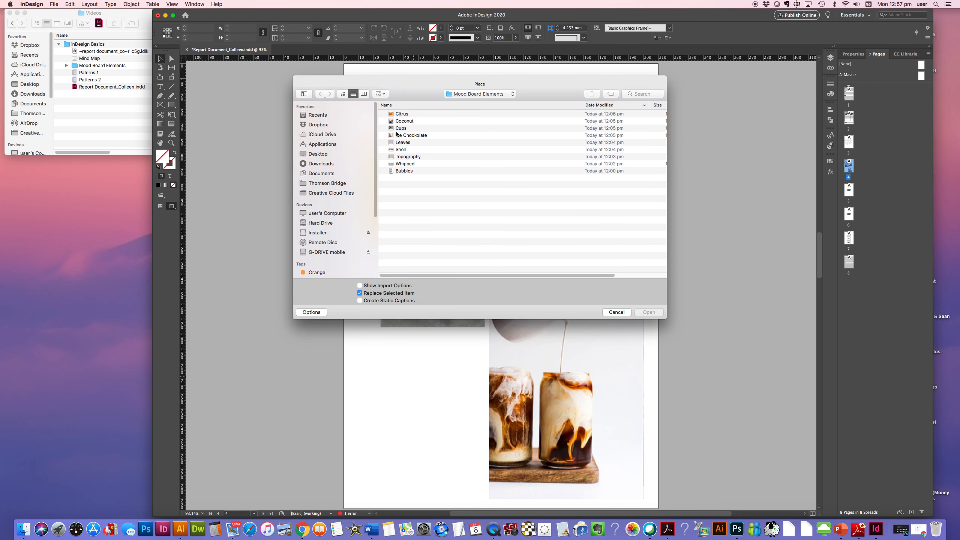
left_click(406, 144)
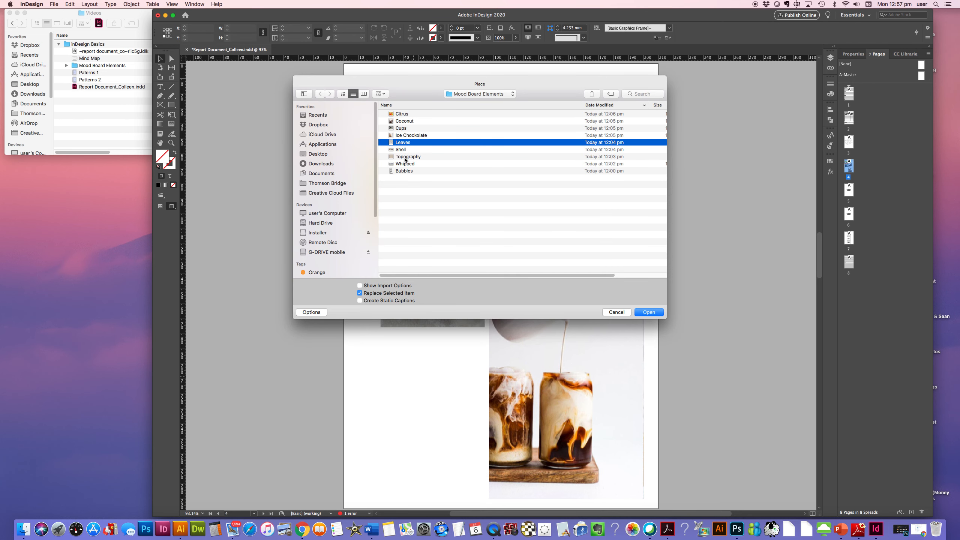
left_click(404, 158)
double_click(405, 159)
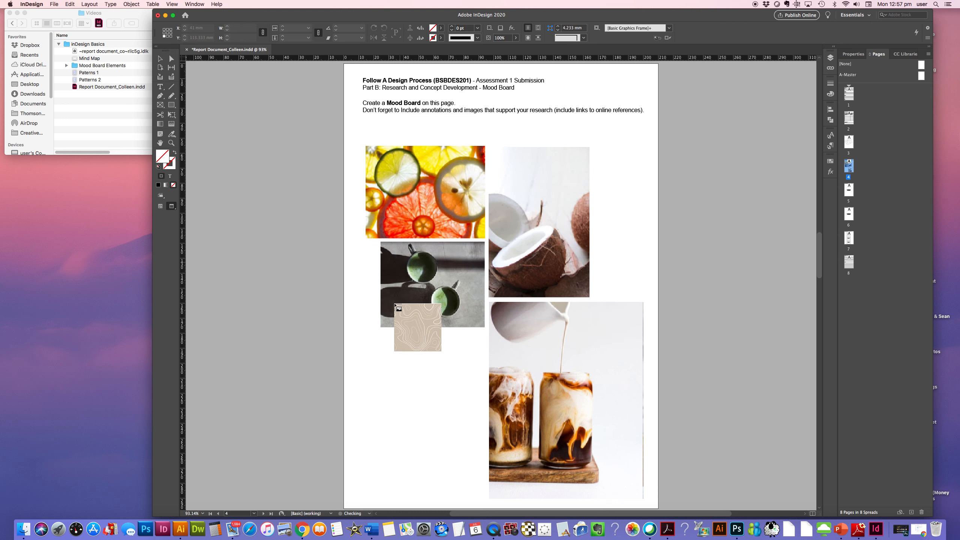
left_click(374, 349)
left_click_drag(463, 379, 433, 364)
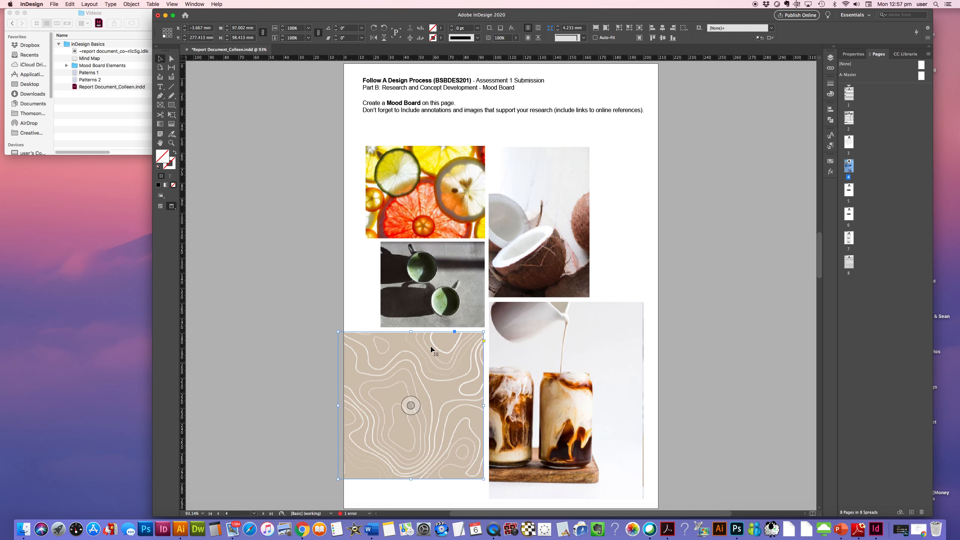
- Scale the topography image and its frame to about 69 x 70 mm with Free Transform, matching the cups image's width
left_click(172, 117)
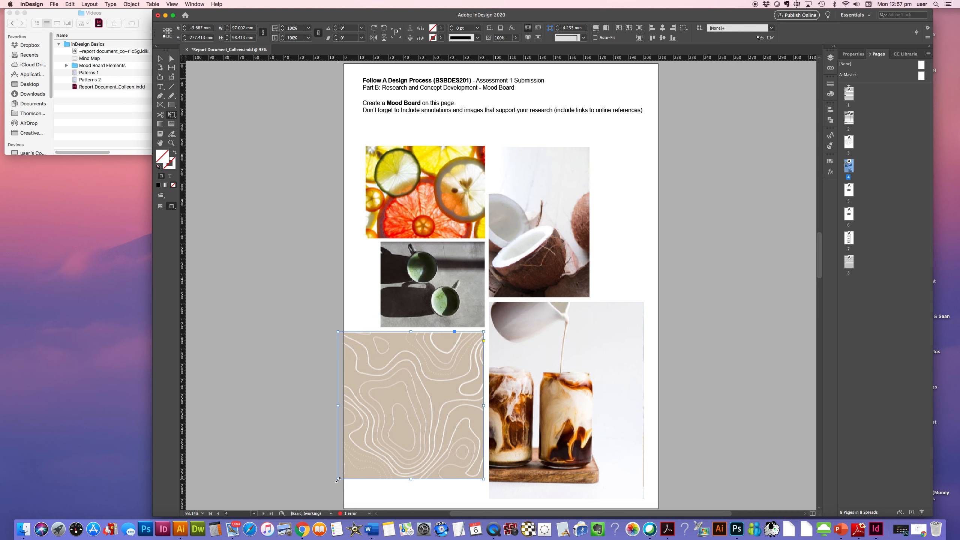
left_click_drag(338, 479, 391, 448)
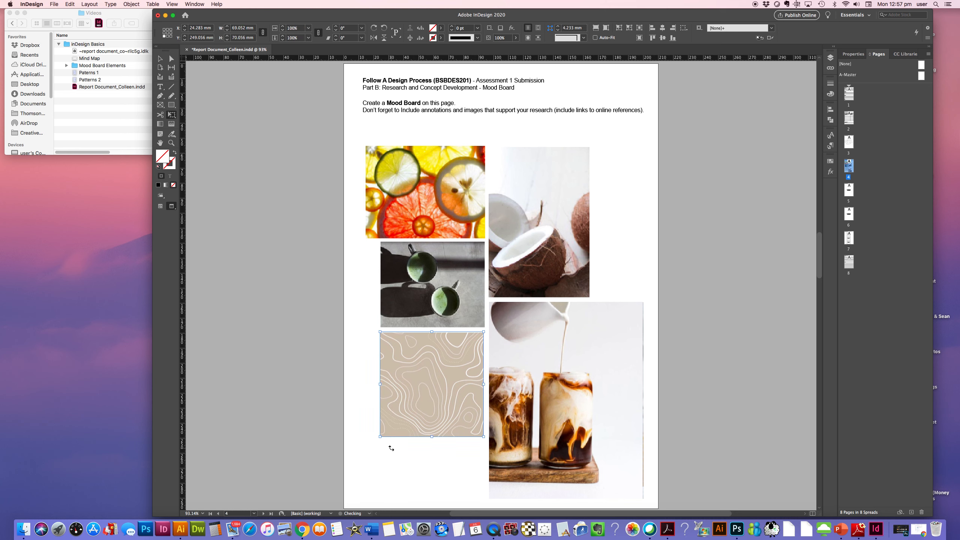
left_click(160, 58)
- Add a text frame below the topography image reading "Type some annotation here about what you were trying to achieve"
left_click(160, 87)
left_click_drag(376, 445, 480, 503)
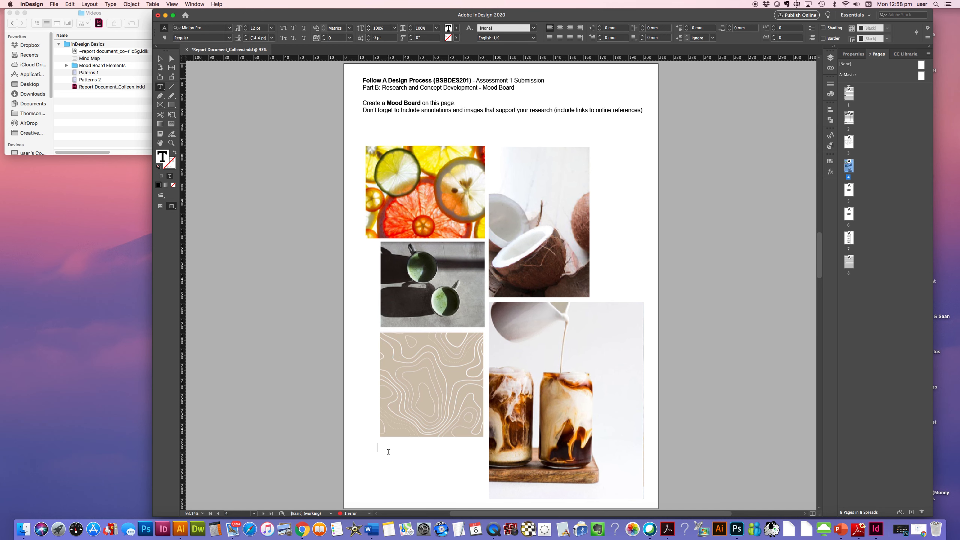
type("Type some annotation here about")
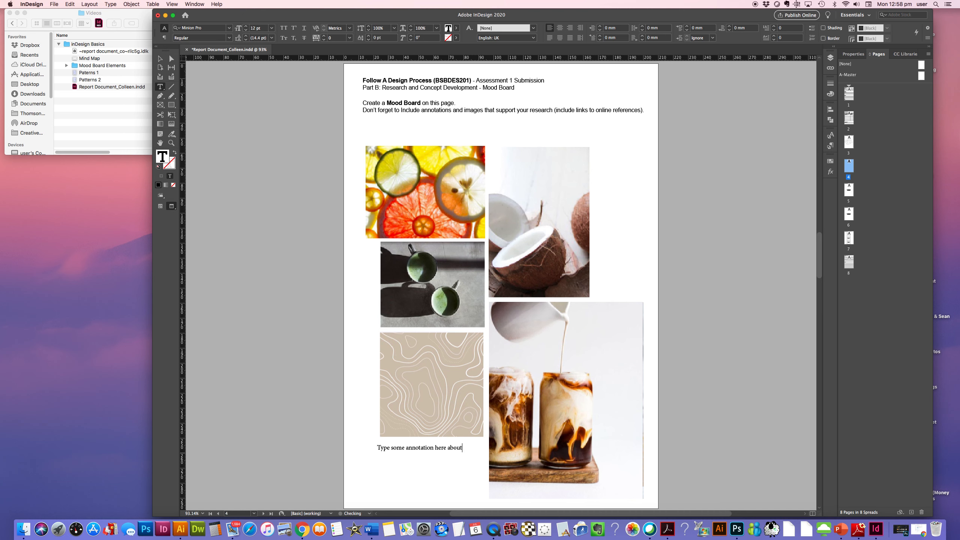
type(" what you")
type(" were tryin")
type("g to achieve")
key("Escape")
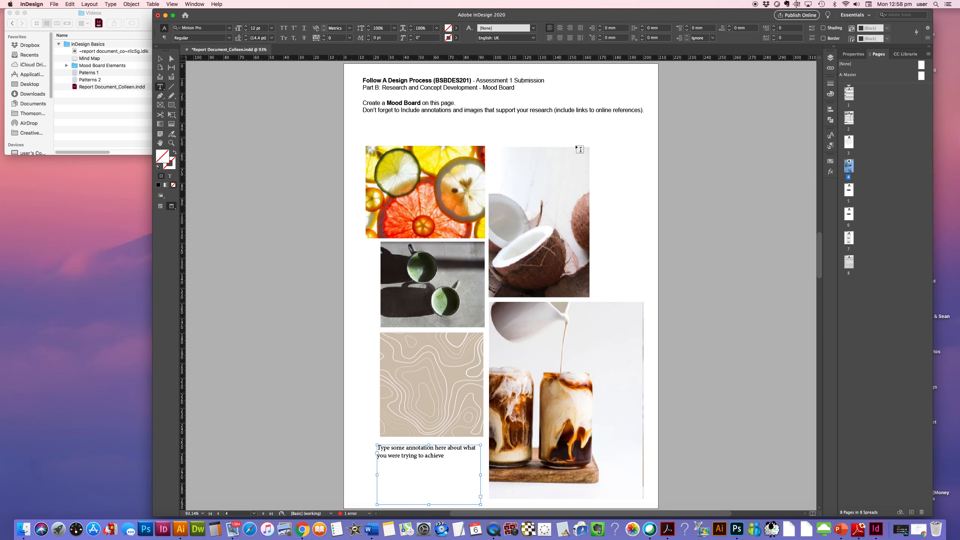
- Add a text frame beside the coconut image reading "add URLs as well" and one above the images reading "Fresh and Milky"
left_click_drag(594, 163, 651, 298)
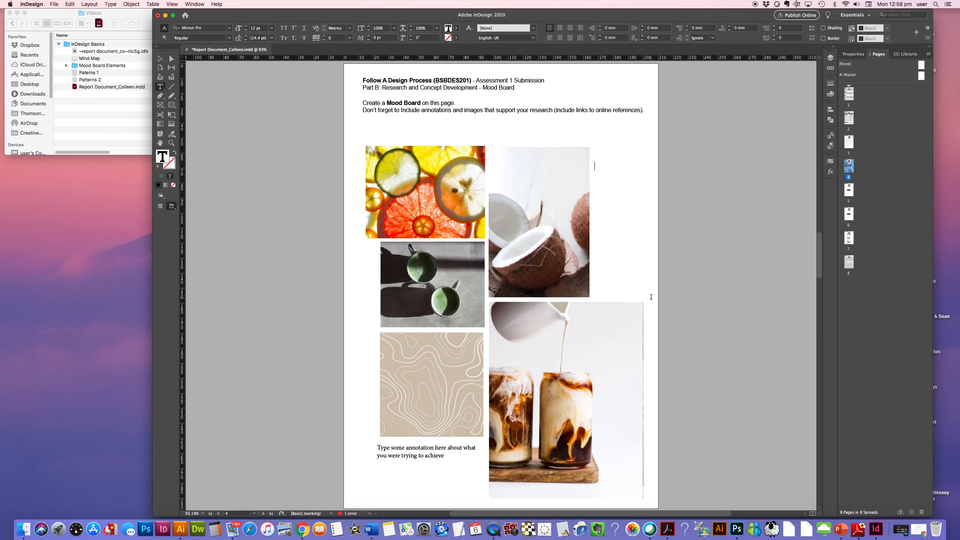
type("add URLs as well")
left_click_drag(438, 125, 589, 147)
type("Fresh and Milky")
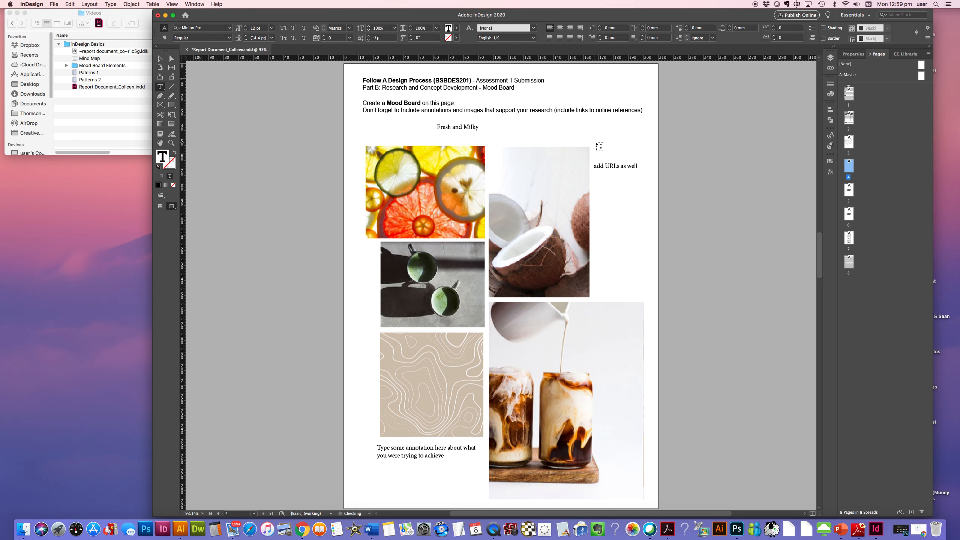
- Format the "Fresh and Milky" title at 40 pt in the Marguerite font
triple_click(452, 126)
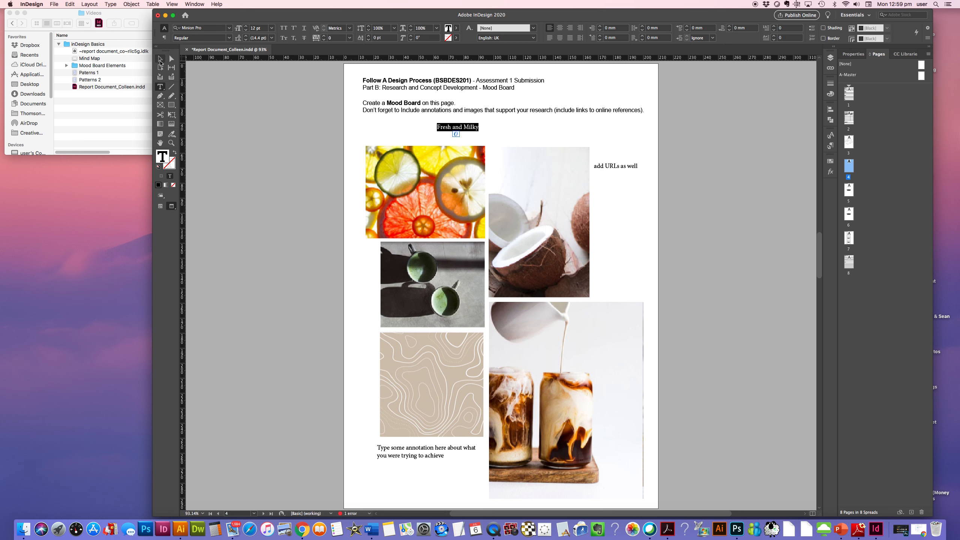
left_click(257, 27)
type("40")
key("Return")
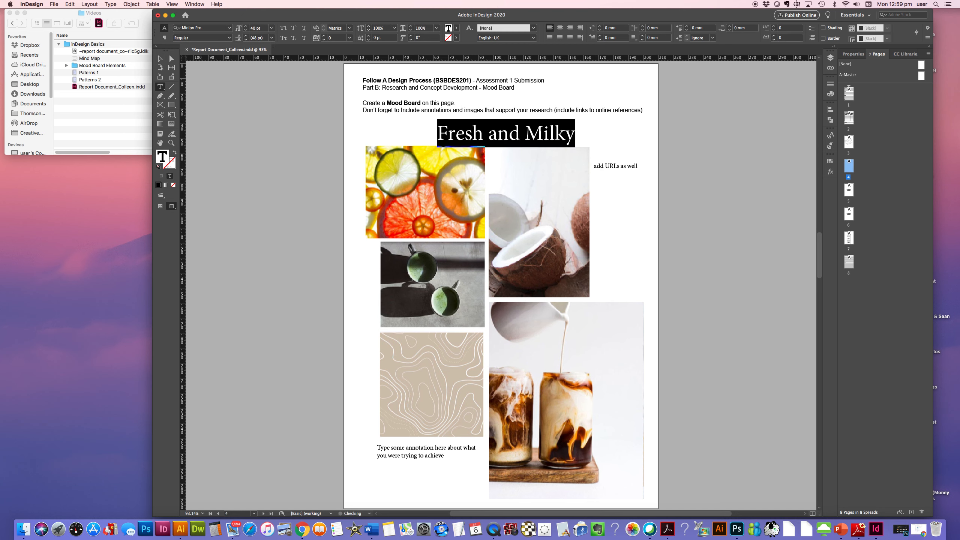
left_click(228, 29)
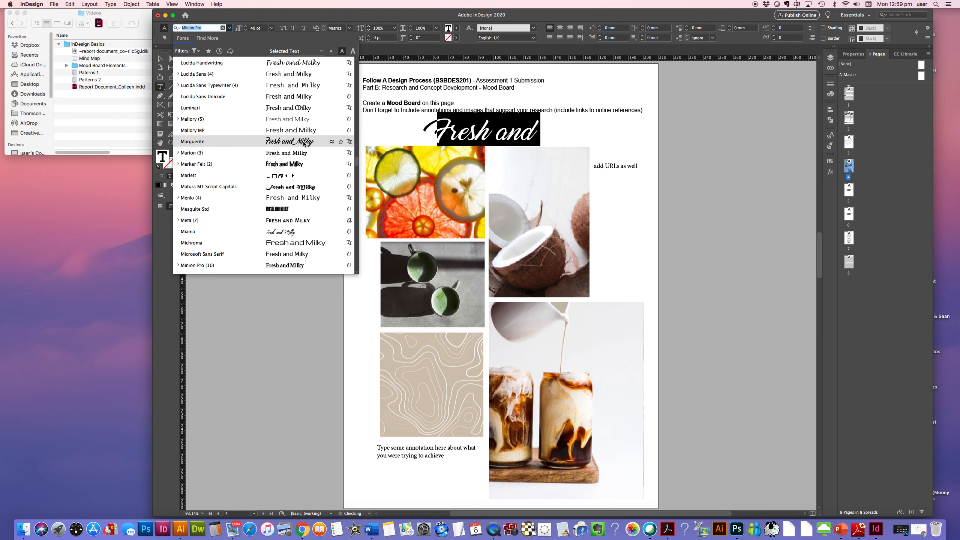
key("Return")
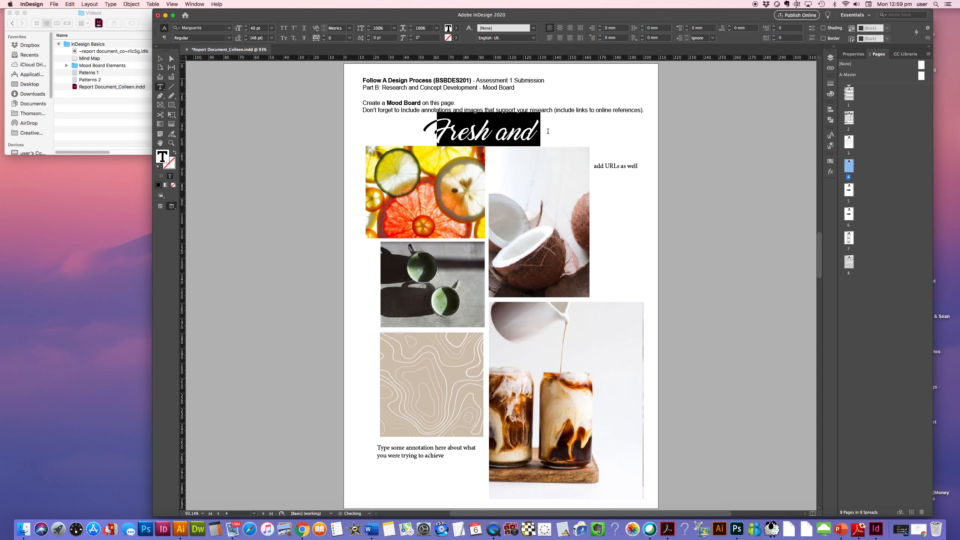
key("Escape")
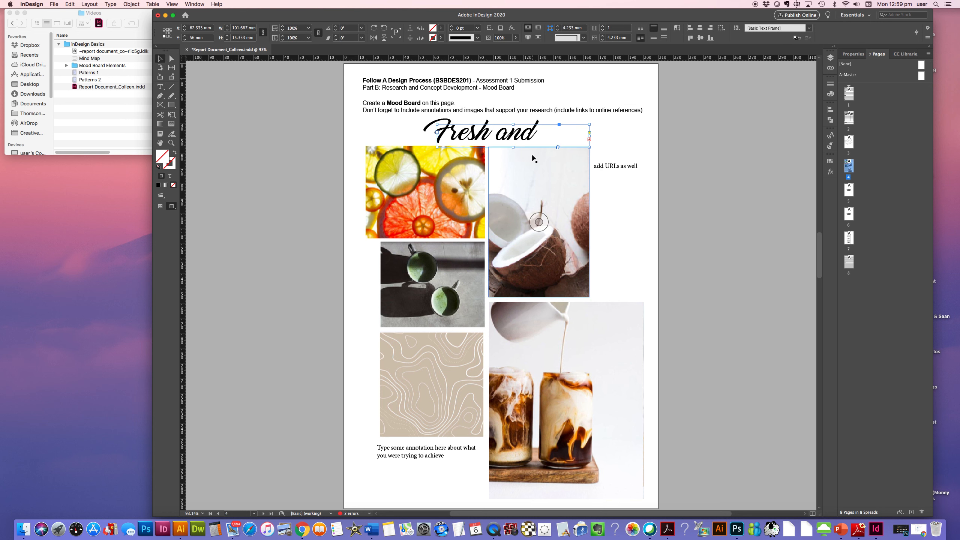
- Widen the title's text frame to about 142 mm, move it over the upper part of the Ice Chockolate image, and deselect it
left_click_drag(589, 137, 649, 136)
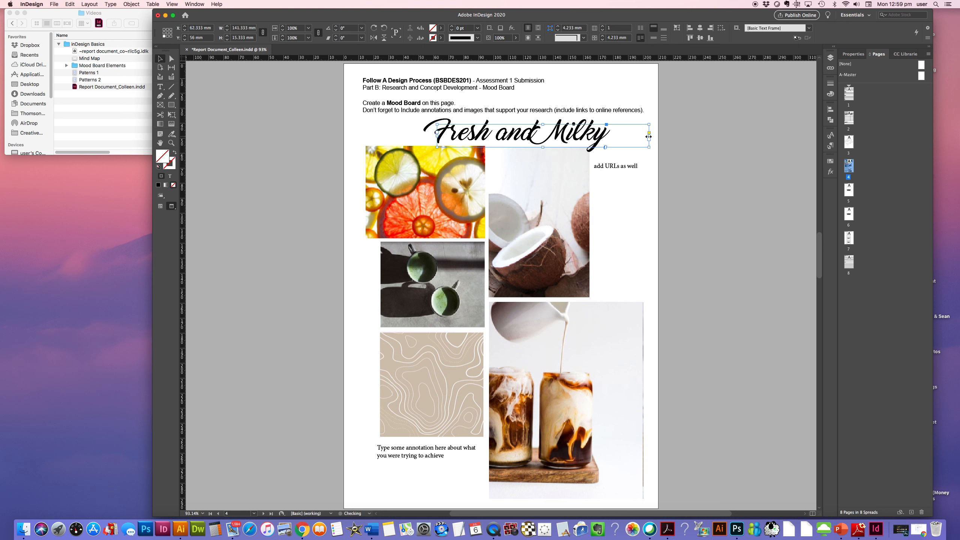
left_click_drag(578, 135, 569, 366)
left_click(695, 268)
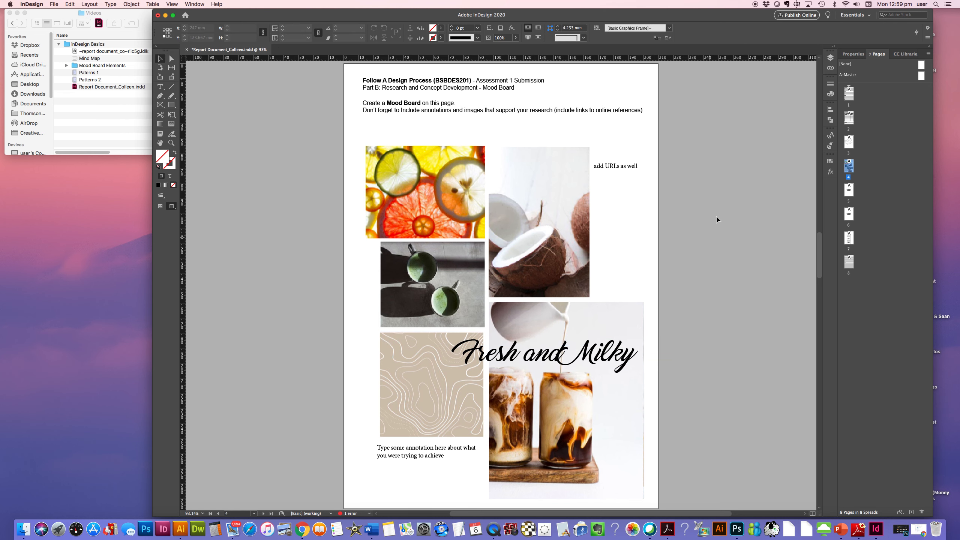
- Place the Paterns 1 scan from the InDesign Basics folder in the box on page 5 and fit it proportionally
left_click(849, 193)
double_click(849, 193)
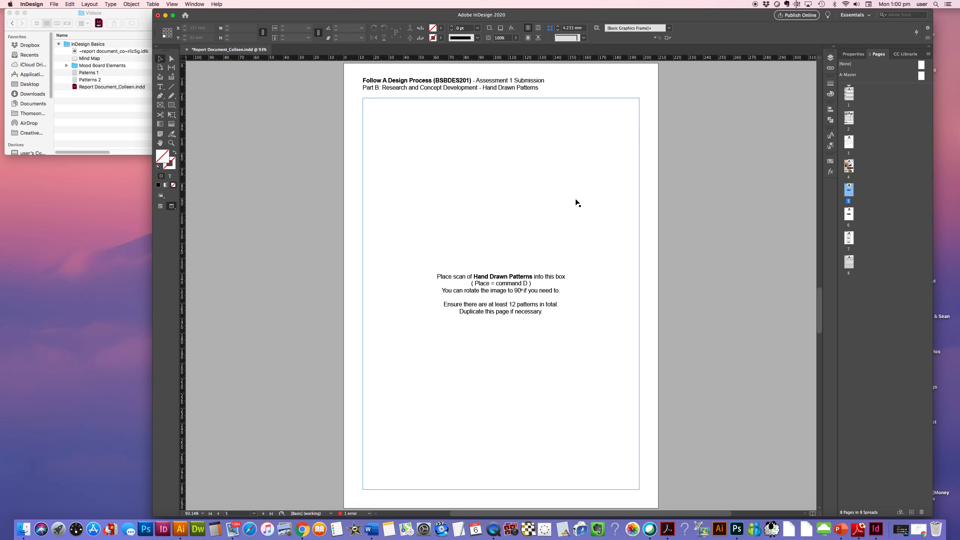
left_click(503, 286)
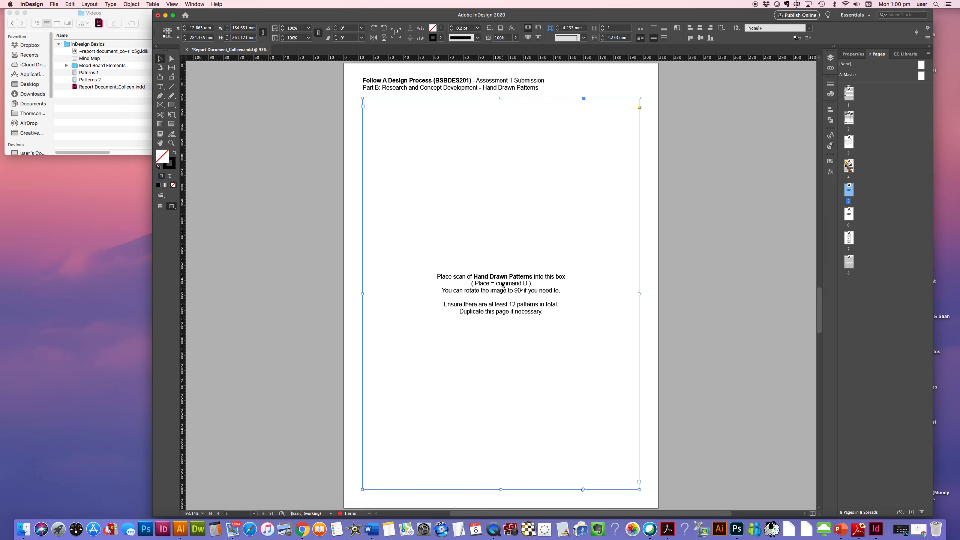
key("super+d")
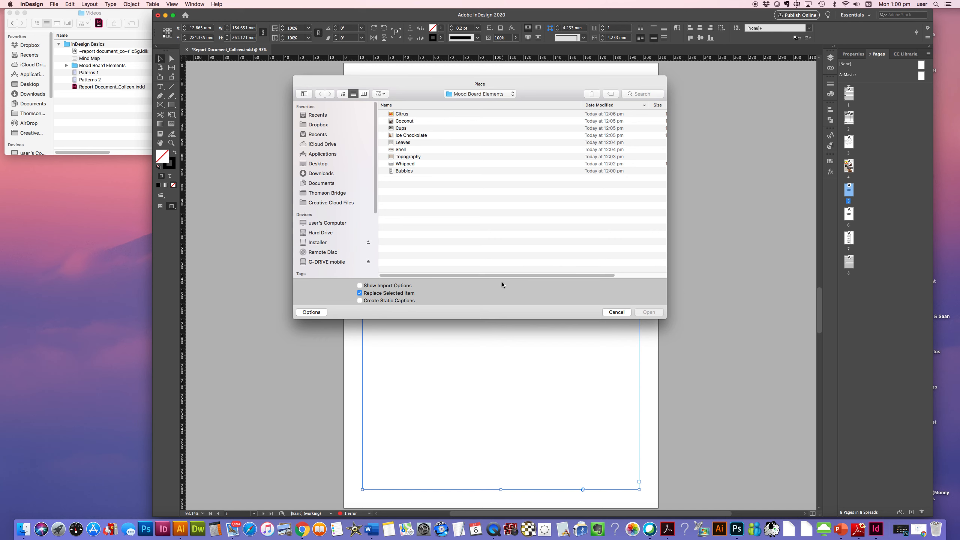
left_click(479, 94)
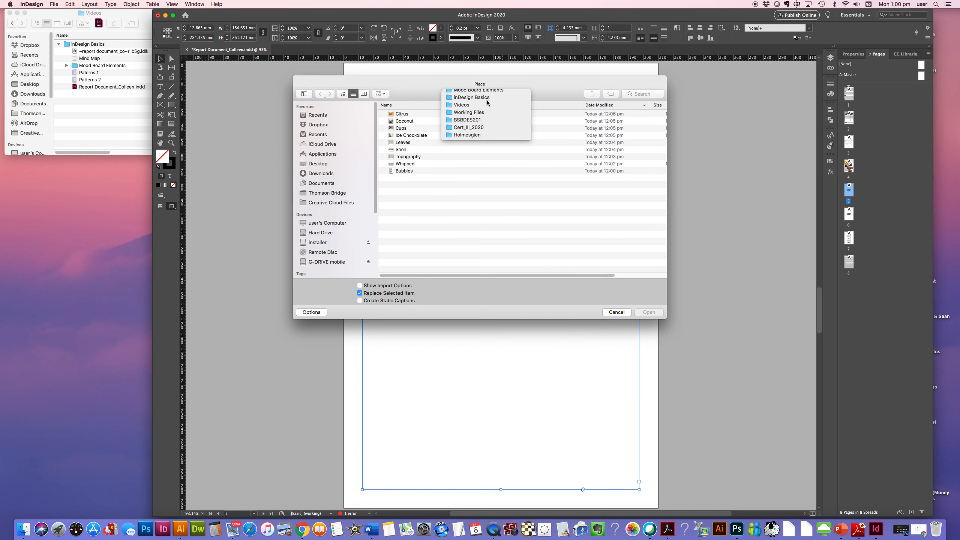
left_click(487, 98)
left_click(410, 130)
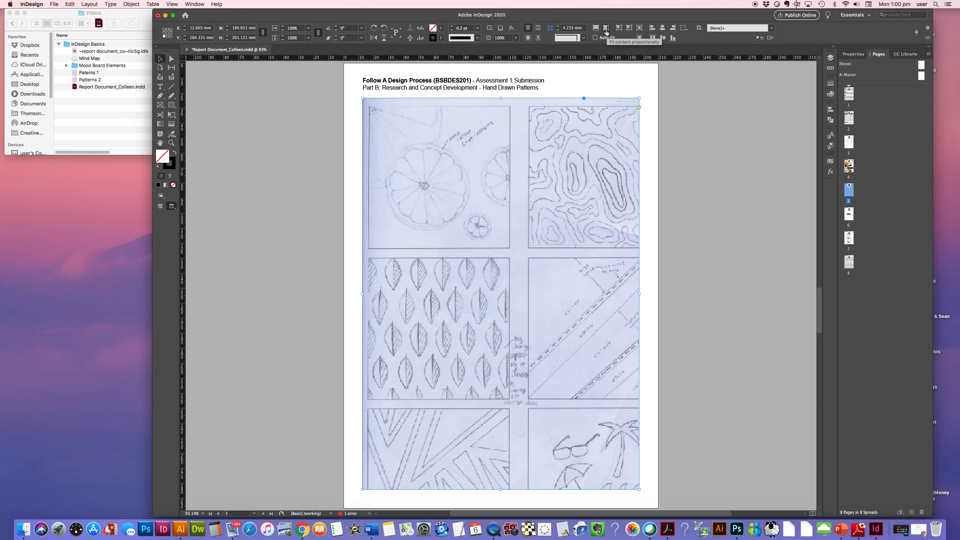
left_click(606, 30)
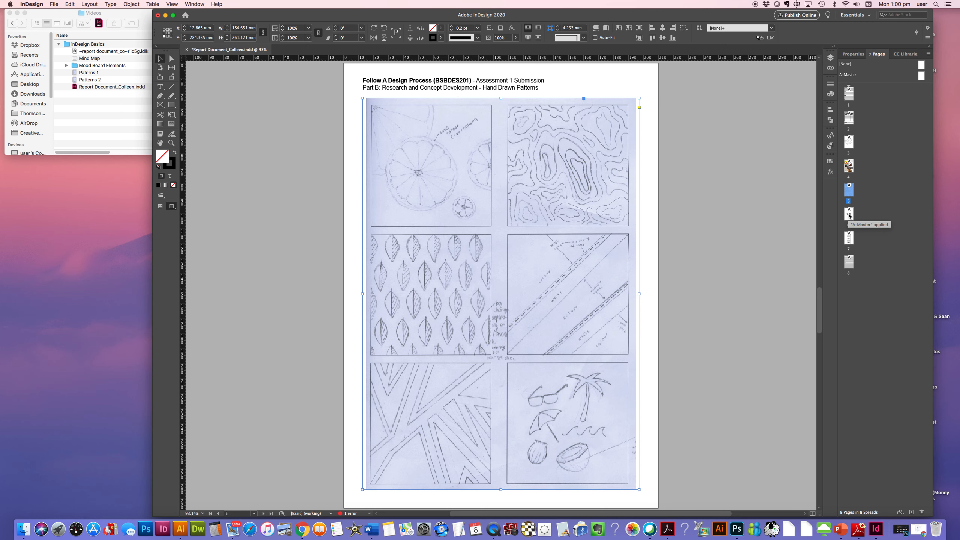
- Place the Patterns 2 scan in the hand drawn patterns box on page 6 and fit it proportionally
double_click(849, 215)
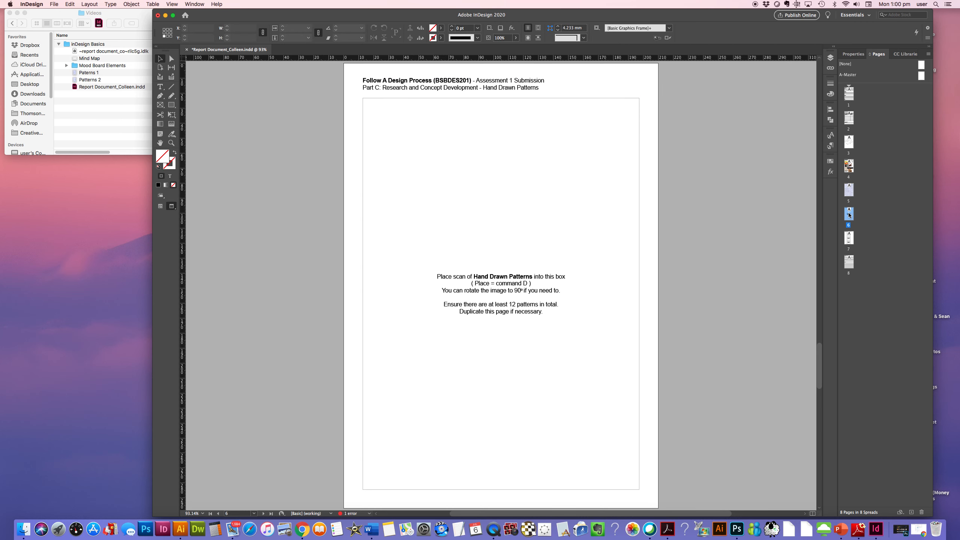
left_click(585, 216)
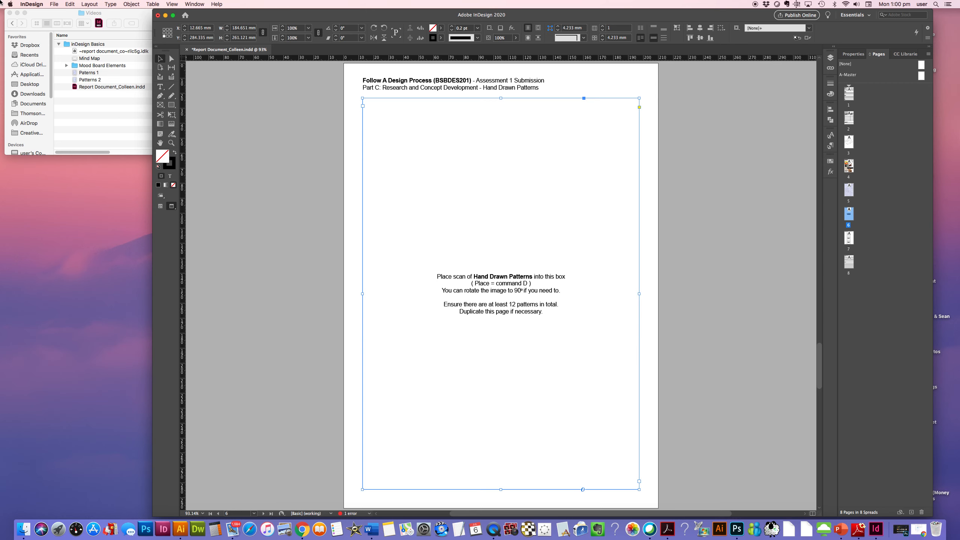
left_click(55, 5)
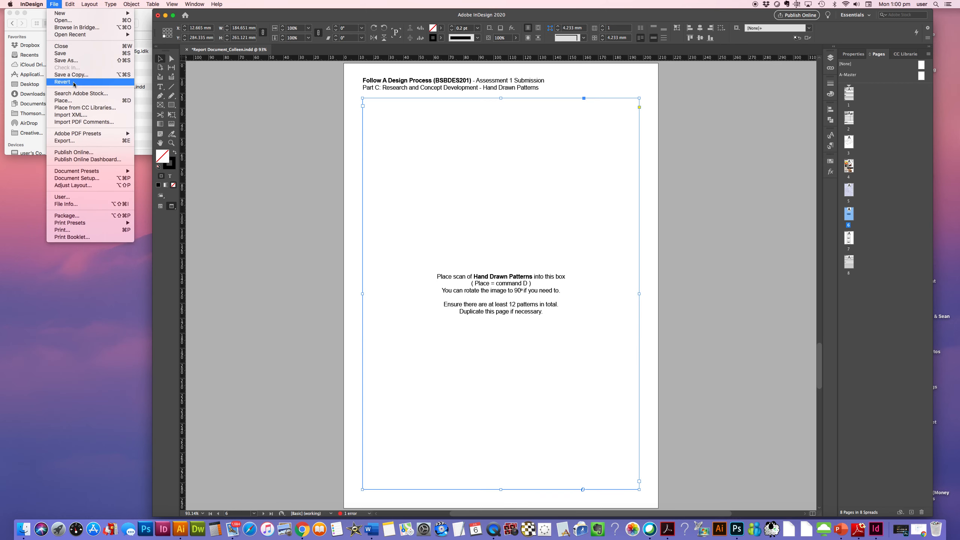
left_click(63, 100)
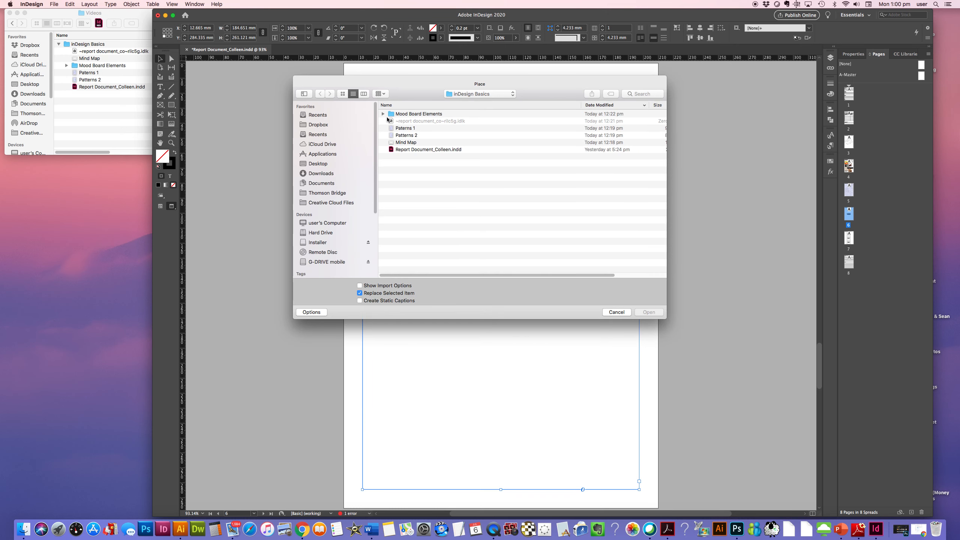
left_click(409, 136)
double_click(407, 135)
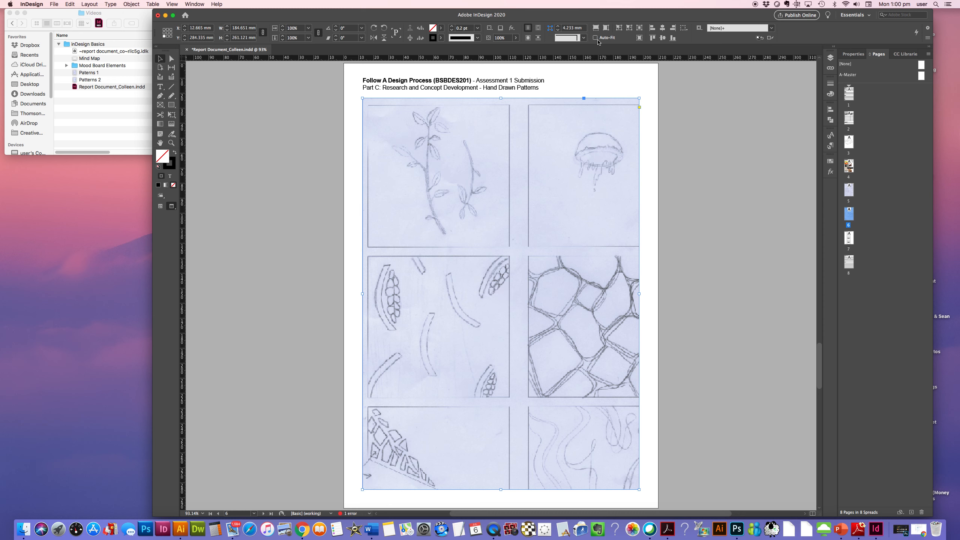
left_click(606, 29)
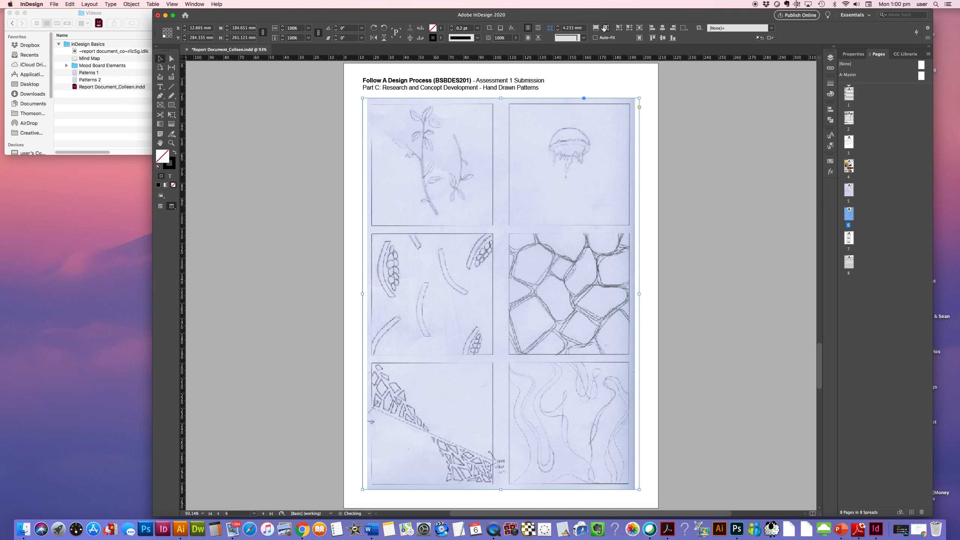
- Place the Paterns 1 scan in the Favourite Pattern 1 box on page 7 and reposition it so the leaf pattern fills the box
double_click(849, 238)
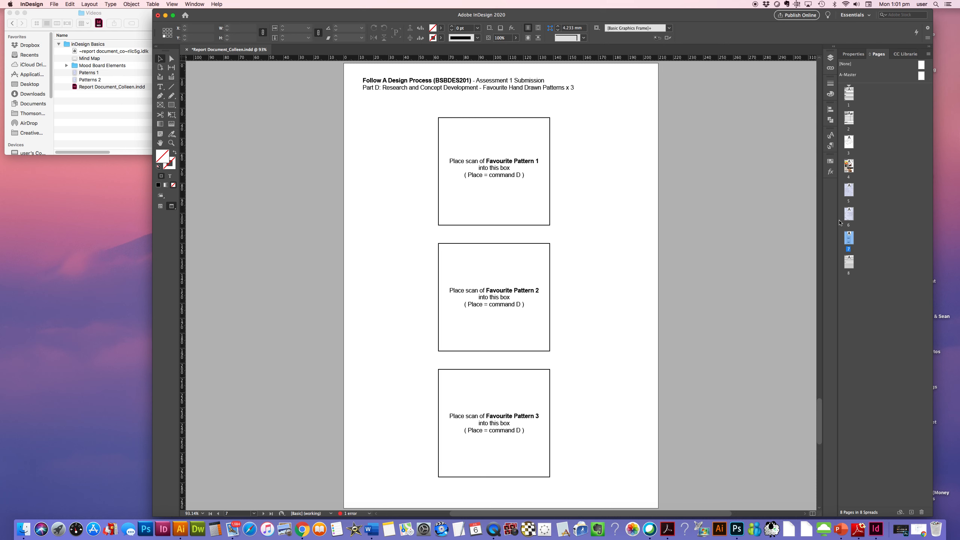
double_click(849, 214)
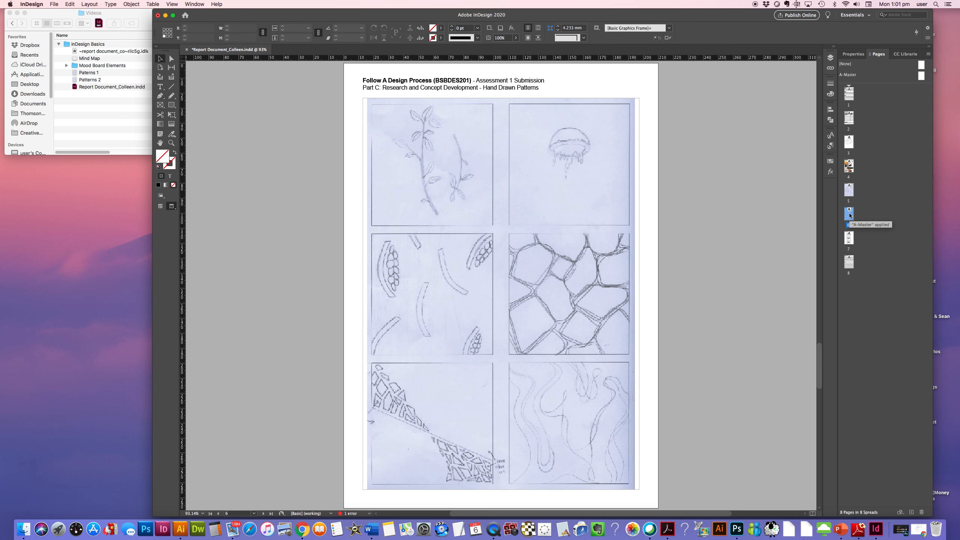
left_click(849, 239)
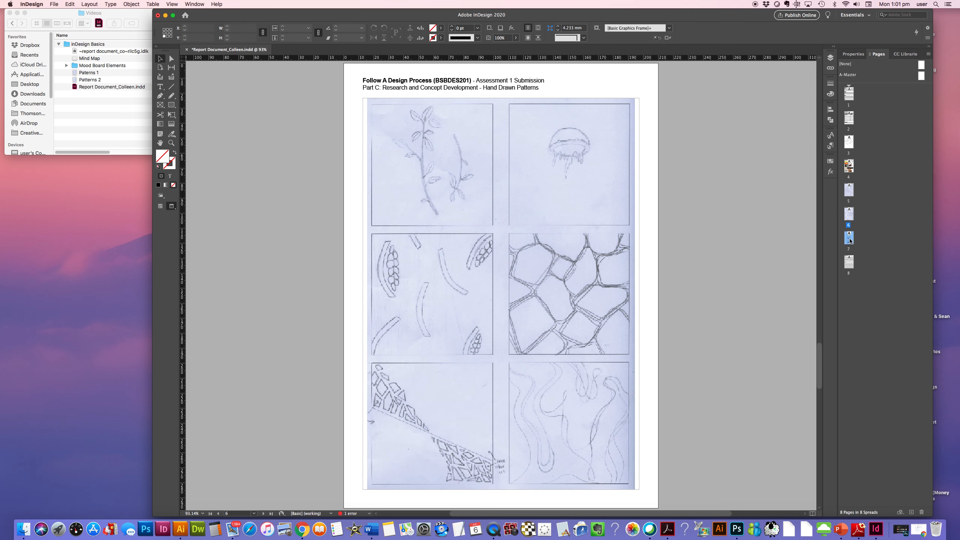
double_click(848, 241)
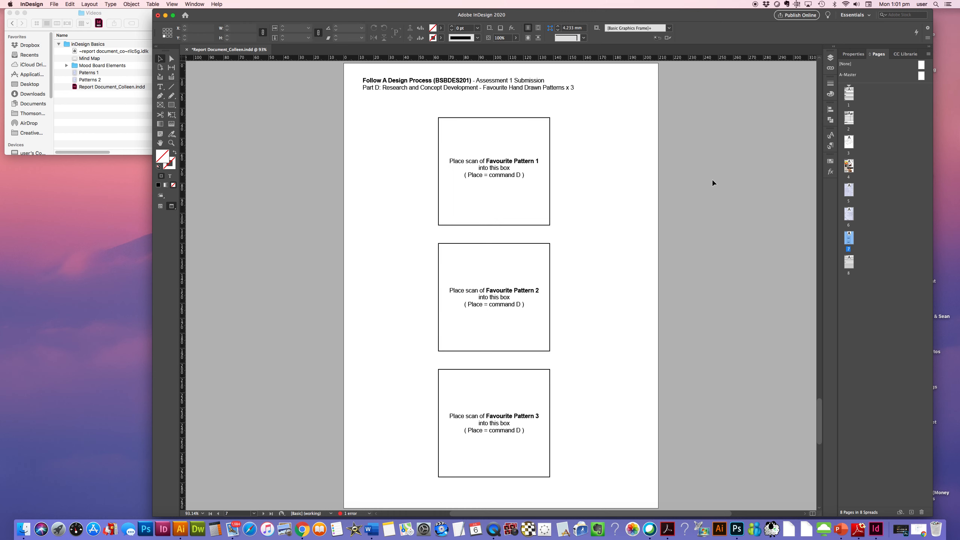
left_click(491, 146)
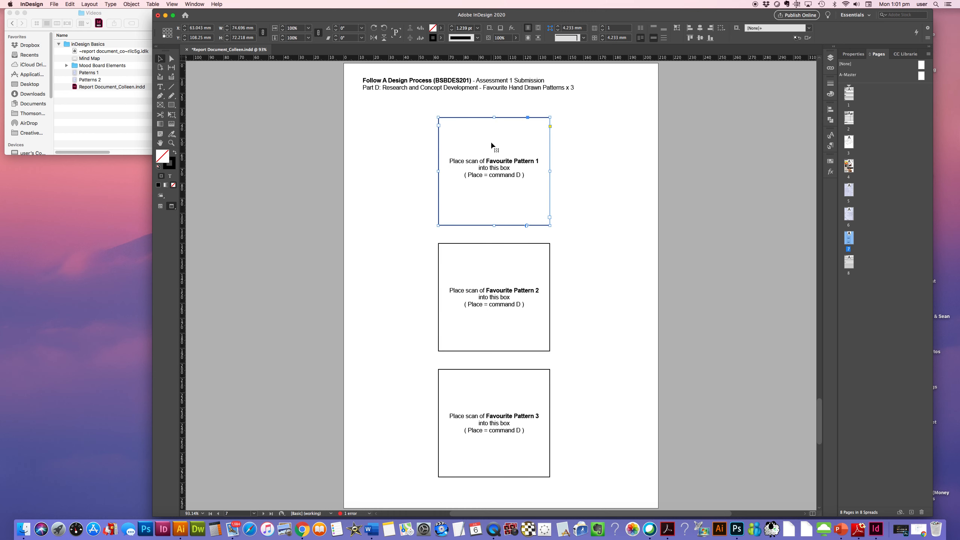
key("super+d")
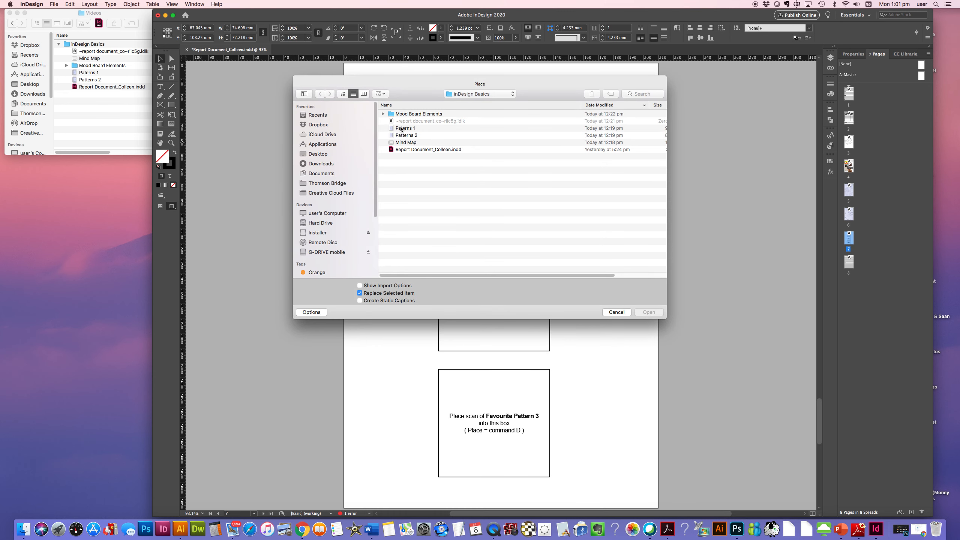
left_click(406, 129)
double_click(406, 130)
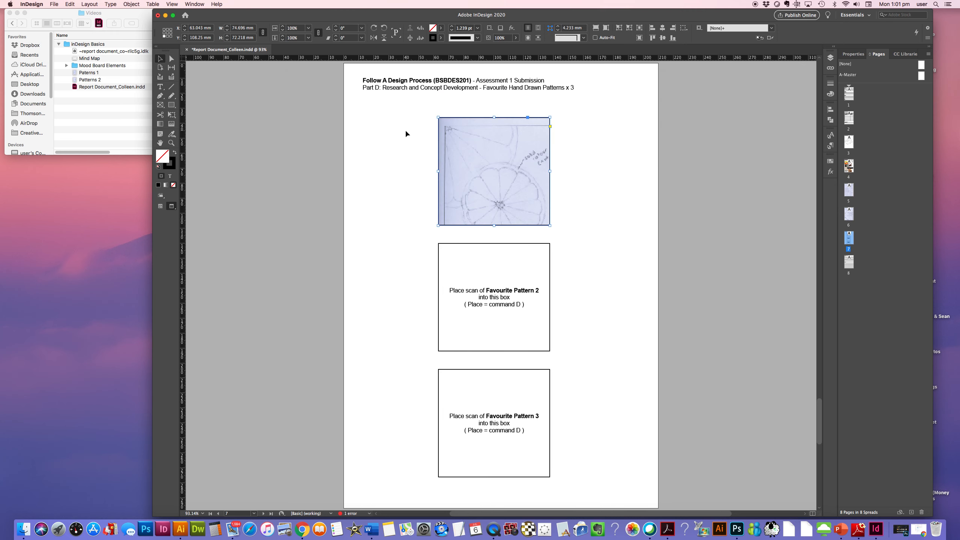
left_click_drag(467, 161, 493, 164)
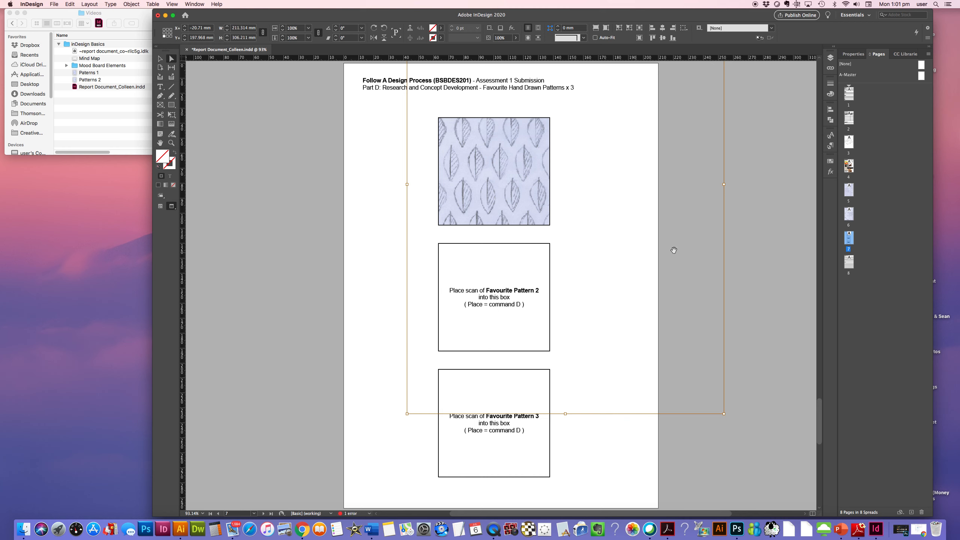
- Place the Patterns 2 scan in the Favourite Pattern 2 box and reposition it so the cobblestone-like pattern fills the box
left_click(512, 296)
left_click(511, 295)
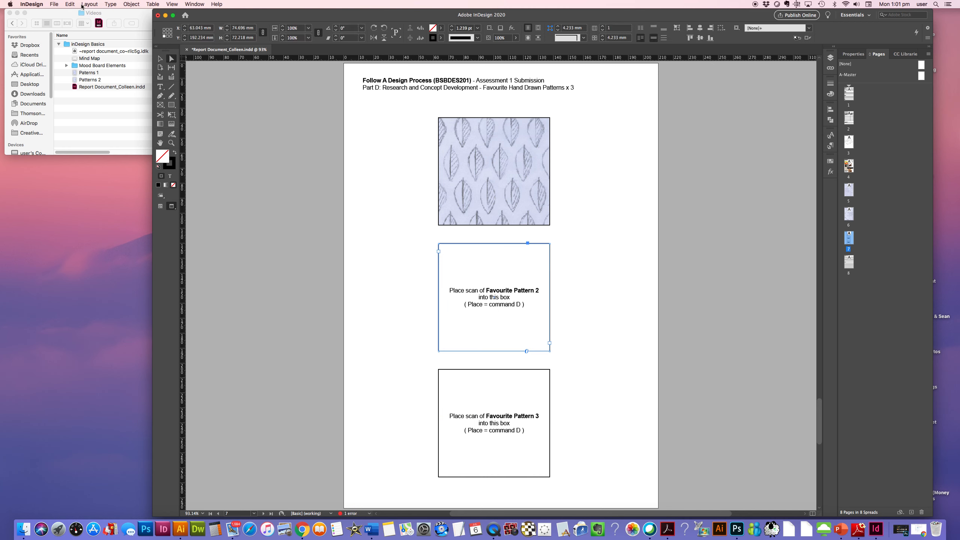
left_click(53, 4)
left_click(71, 100)
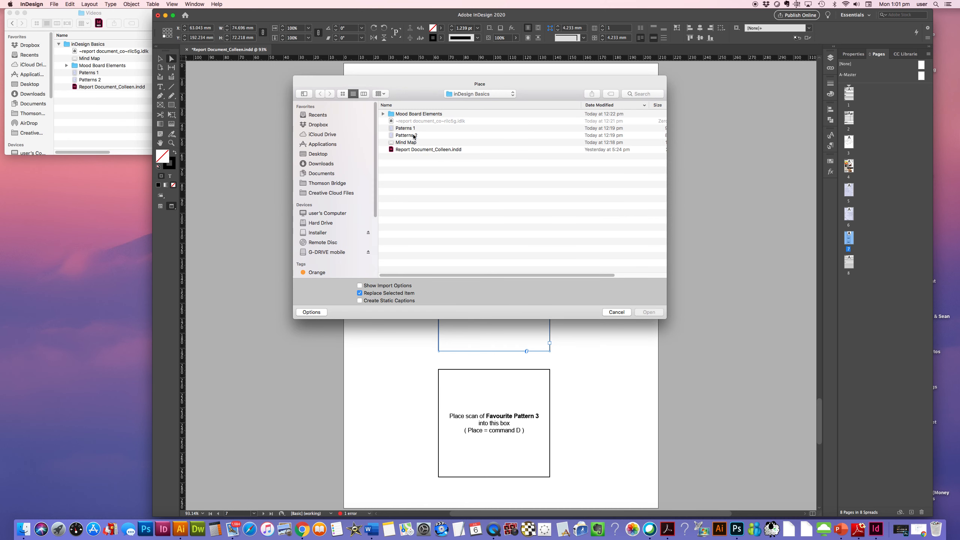
left_click(412, 136)
key("Return")
left_click(494, 297)
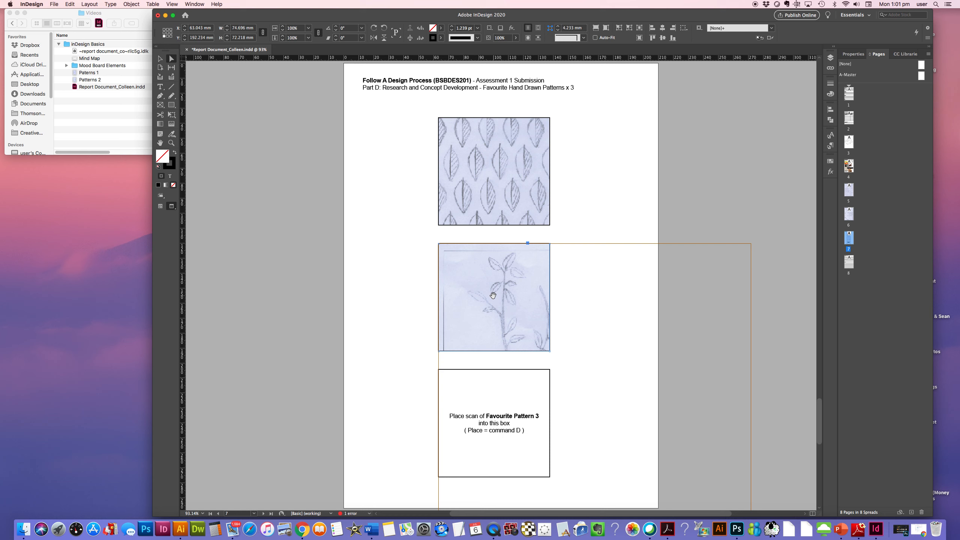
mouse_move(494, 297)
left_mouse_down()
mouse_move(453, 247)
mouse_move(486, 287)
left_mouse_up()
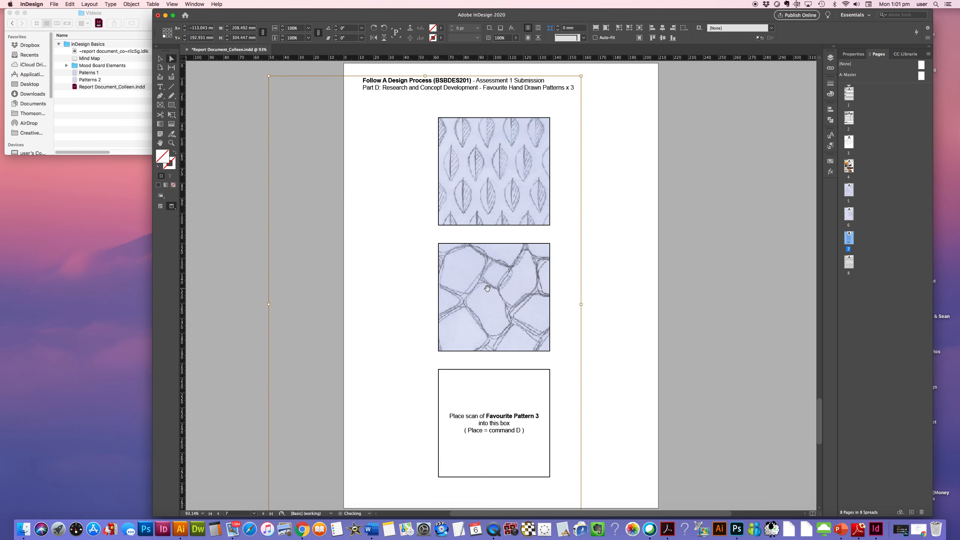
left_click(598, 300)
- Place the Patterns 2 scan in the Favourite Pattern 3 box, reposition it so the wavy line pattern fills the box, and deselect it
left_click(494, 435)
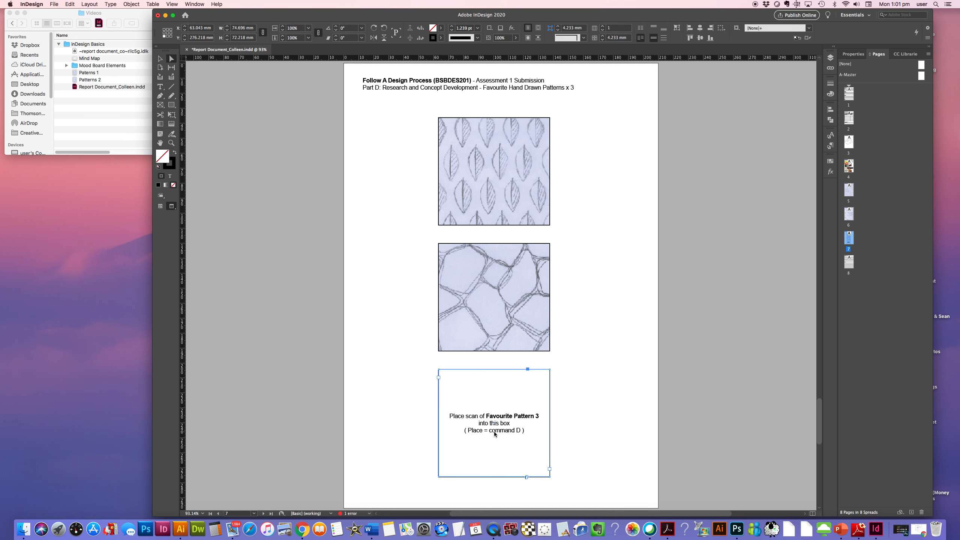
key("super+d")
left_click(414, 136)
key("Return")
mouse_move(439, 401)
left_mouse_down()
mouse_move(481, 418)
mouse_move(502, 385)
mouse_move(504, 411)
mouse_move(488, 335)
left_mouse_up()
mouse_move(502, 413)
left_mouse_down()
mouse_move(485, 346)
mouse_move(505, 383)
mouse_move(509, 373)
mouse_move(491, 404)
left_mouse_up()
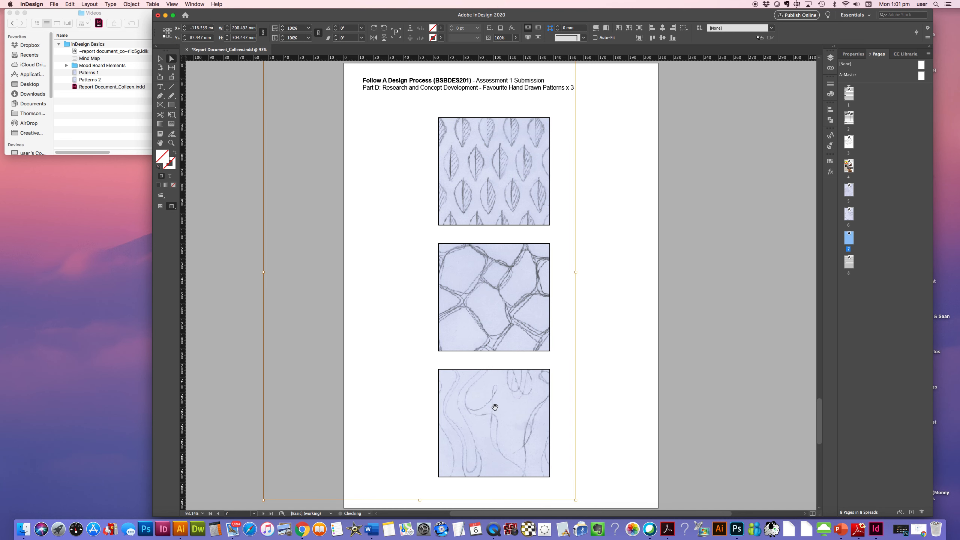
left_click(698, 369)
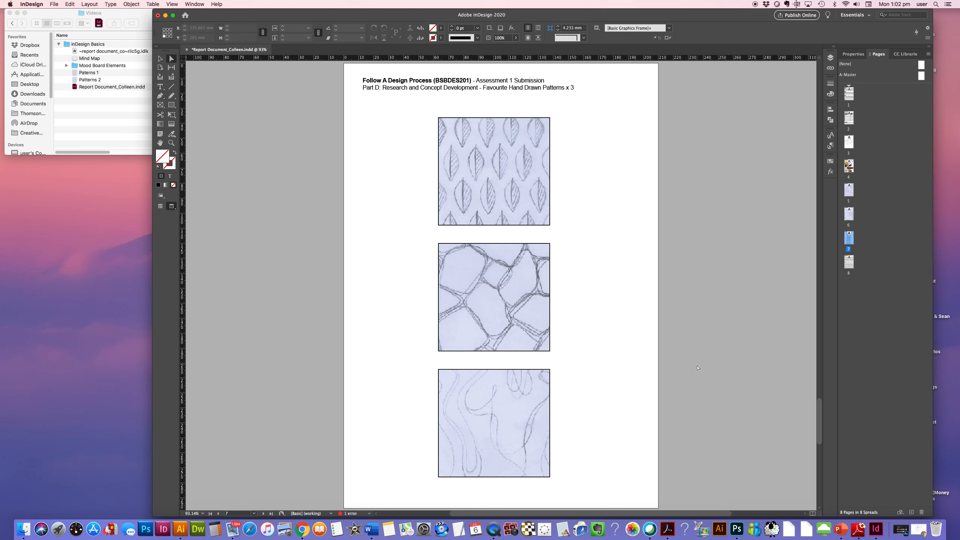
- On page 8, enter "write feedback here" on the first line under Feedback Record
double_click(849, 263)
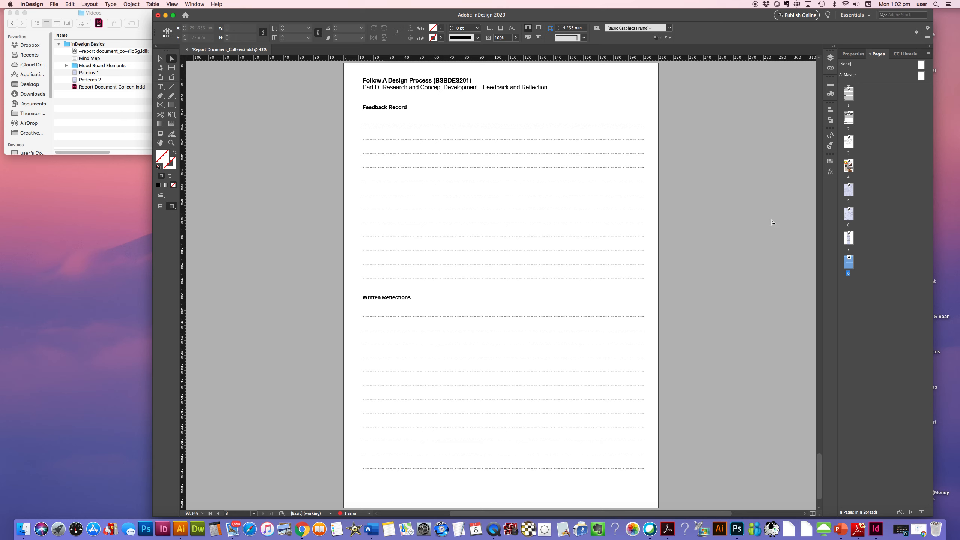
left_click(371, 132)
double_click(372, 122)
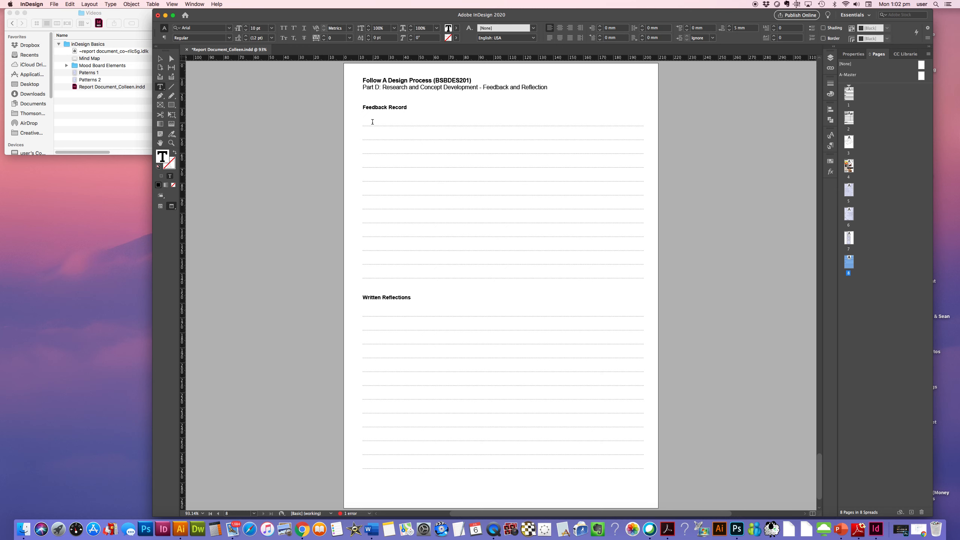
type("wri")
type("e")
key("BackSpace")
key("BackSpace")
type("te feedback")
type(" here")
- Enter "type here" on the first line under Written Reflections and save the document
left_click(367, 311)
type("type here")
key("super+s")
- Start exporting the report as Adobe PDF (Print) into the InDesign Basics folder, using the document's name as the file name
left_click(54, 5)
left_click(91, 94)
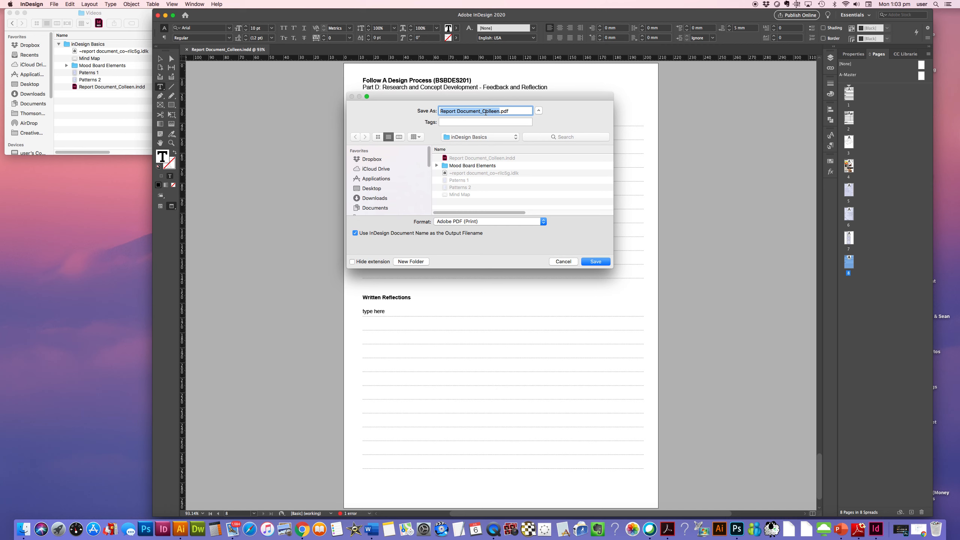
left_click(595, 261)
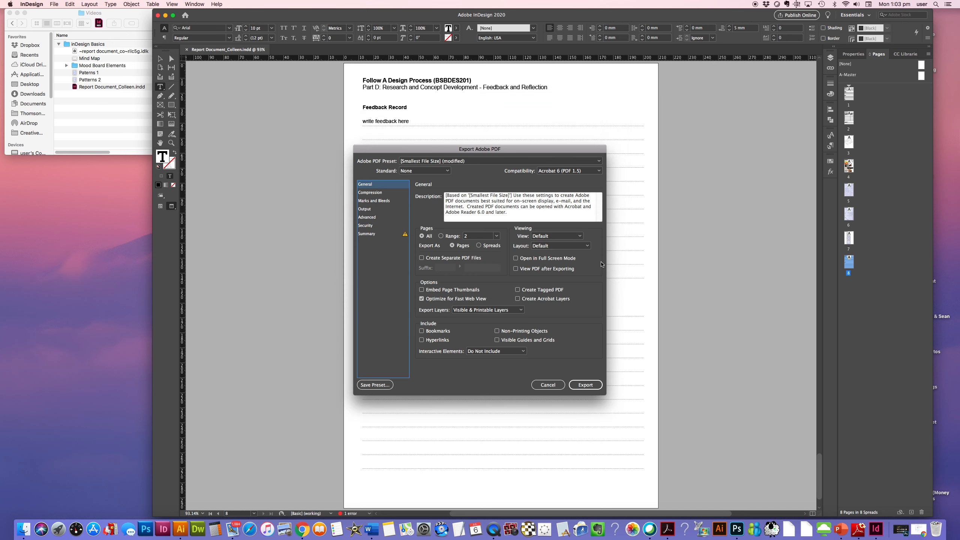
- Export all pages to PDF with the [Smallest File Size] preset, continuing past any warnings
left_click(421, 162)
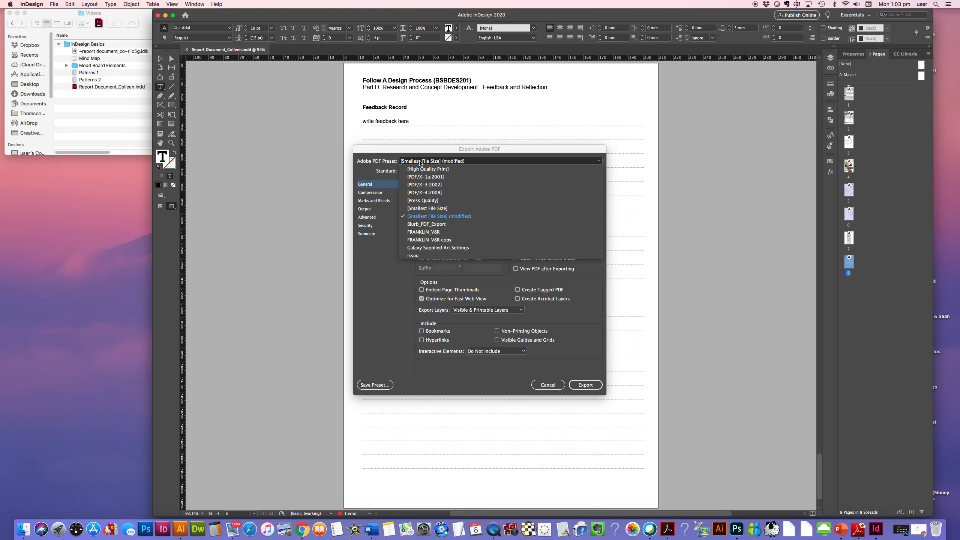
left_click(428, 209)
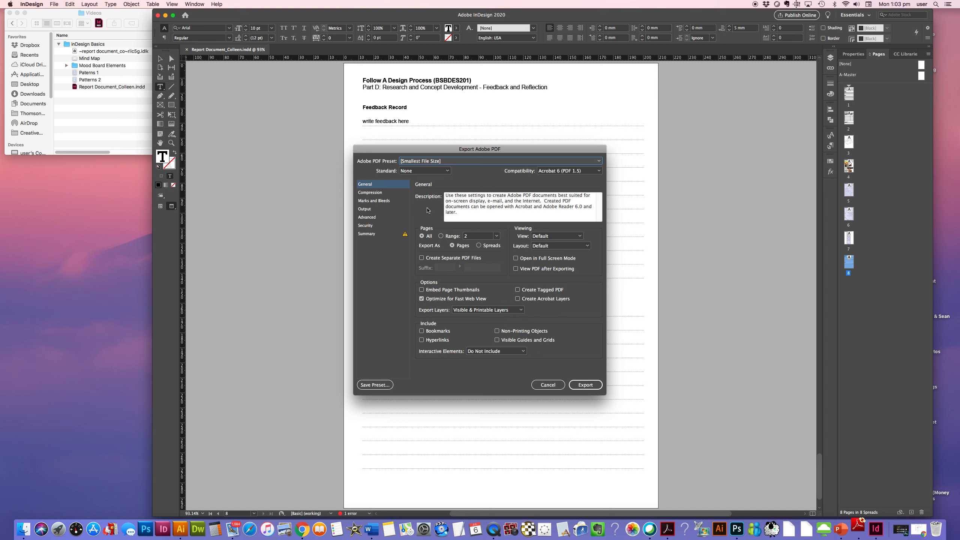
left_click(423, 236)
left_click(587, 385)
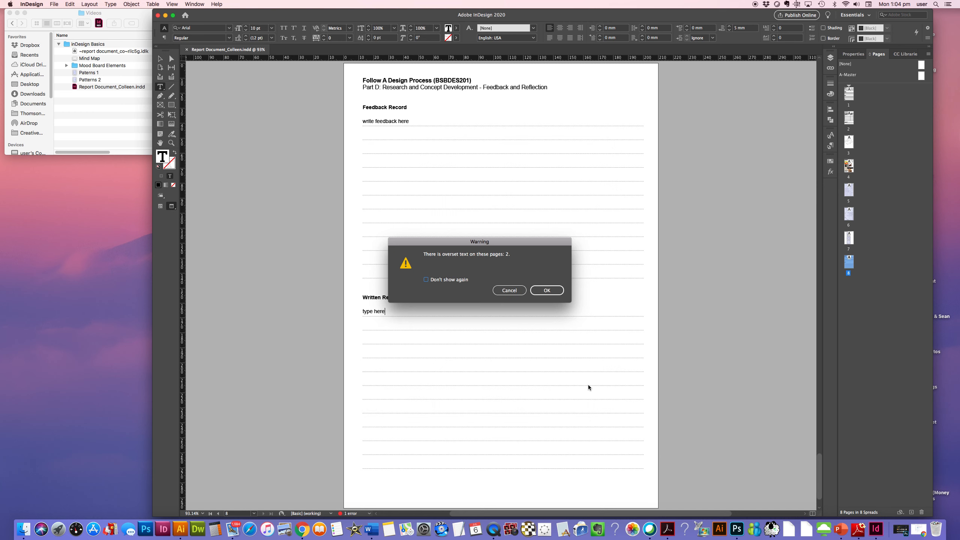
left_click(559, 290)
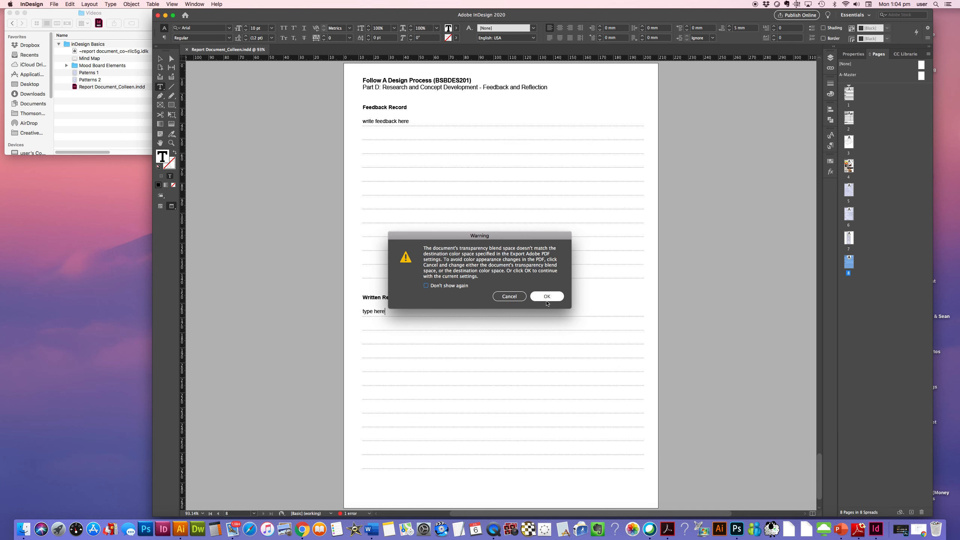
left_click(551, 296)
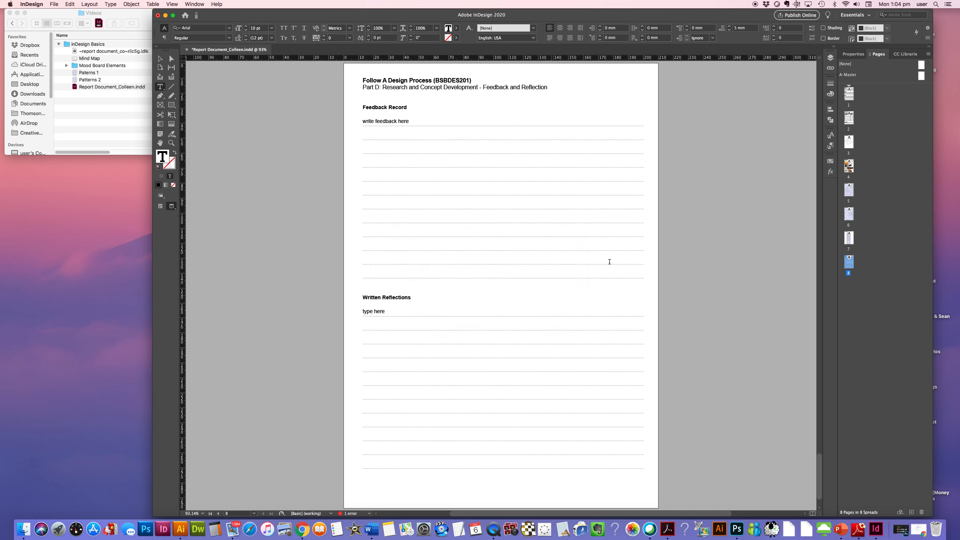